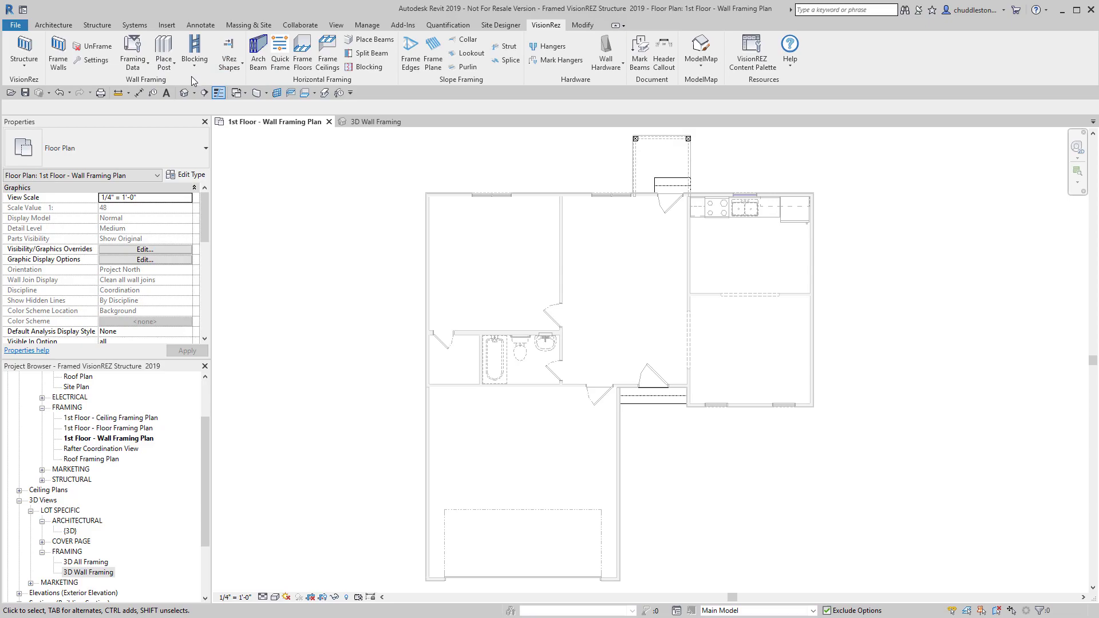
Open the wall framing settings and review the inventory's grades and lumber lists.
click(93, 60)
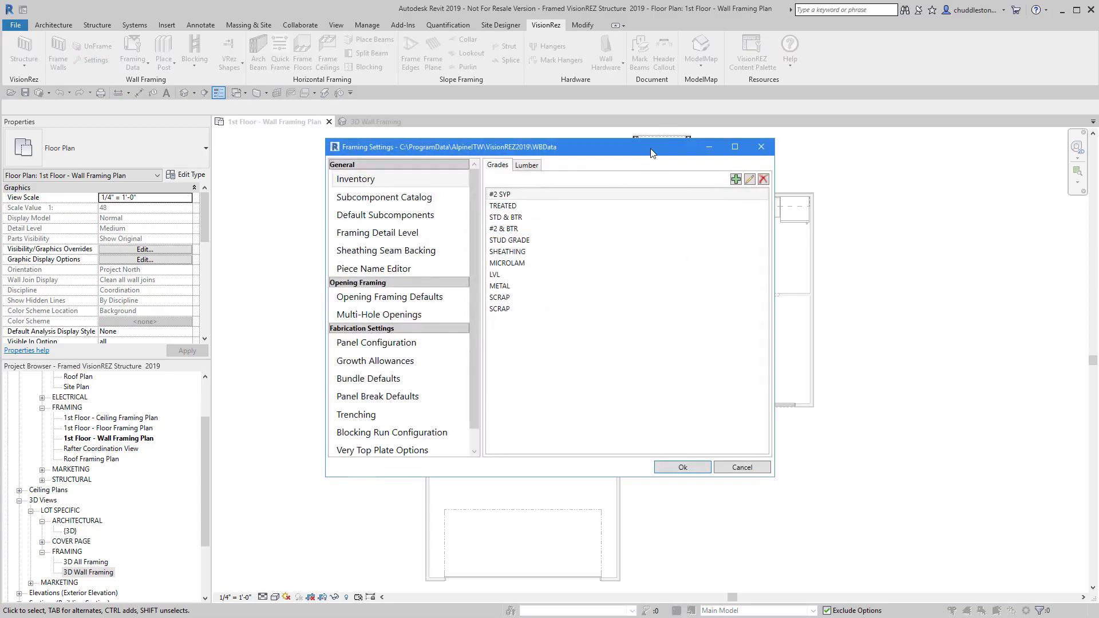
drag(609, 150, 650, 190)
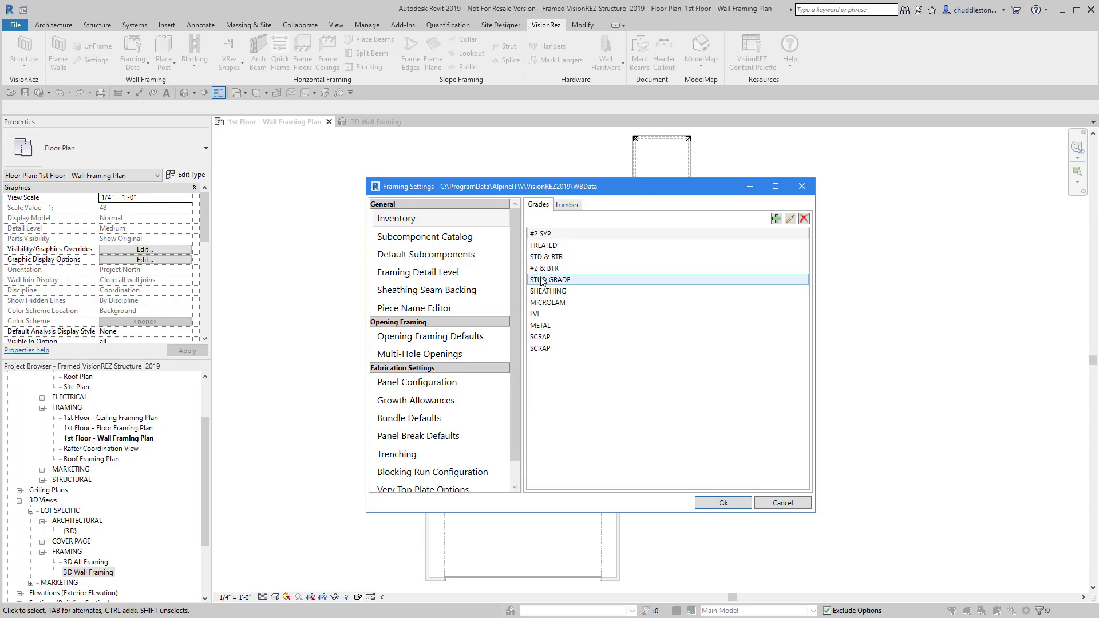
click(566, 207)
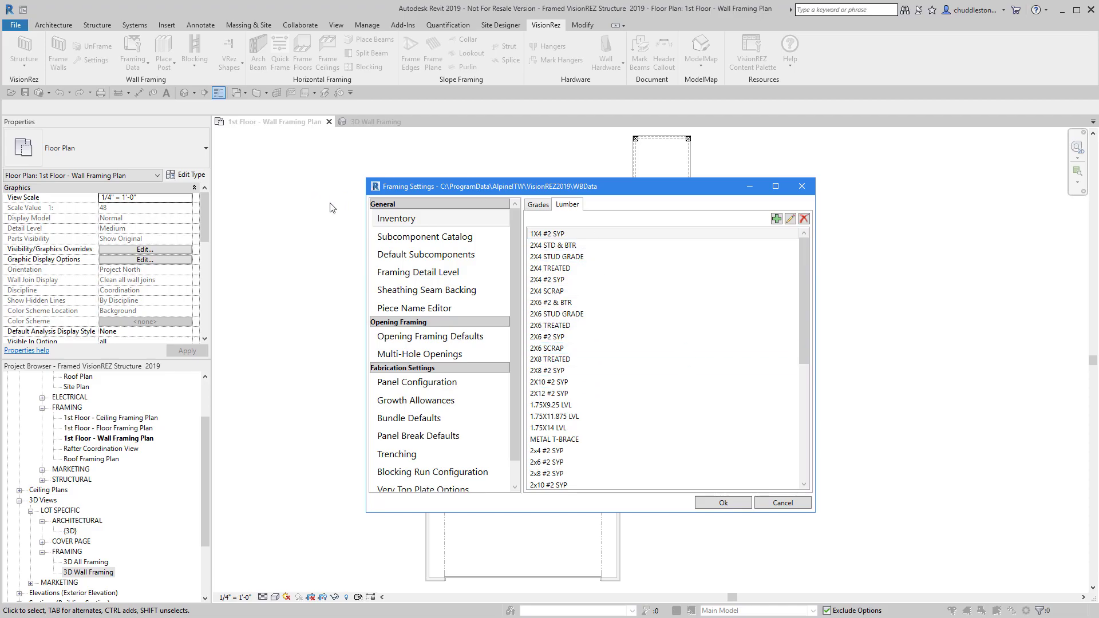
Look through the whole subcomponent catalog and review the default subcomponents for corners, tees and wall ends.
click(410, 243)
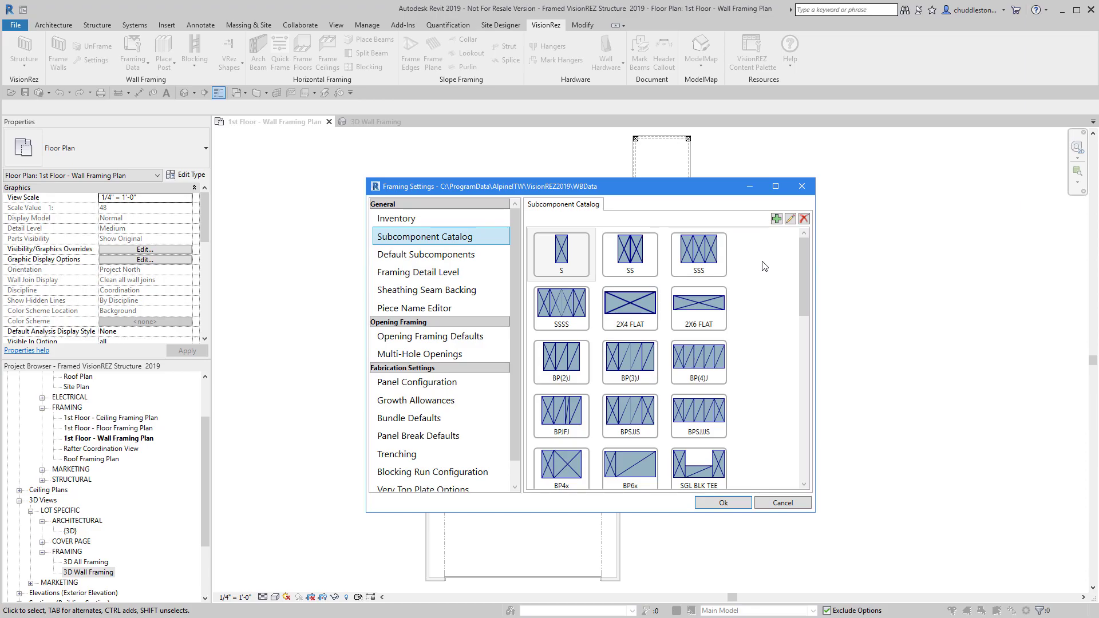
scroll(765, 280, down, 5)
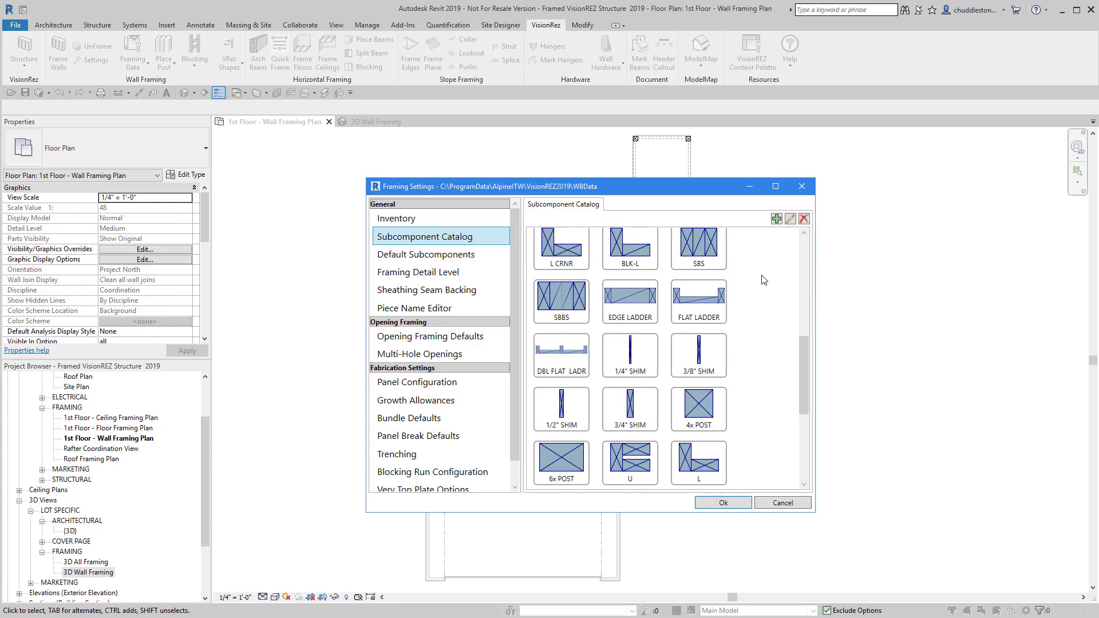
scroll(765, 280, down, 5)
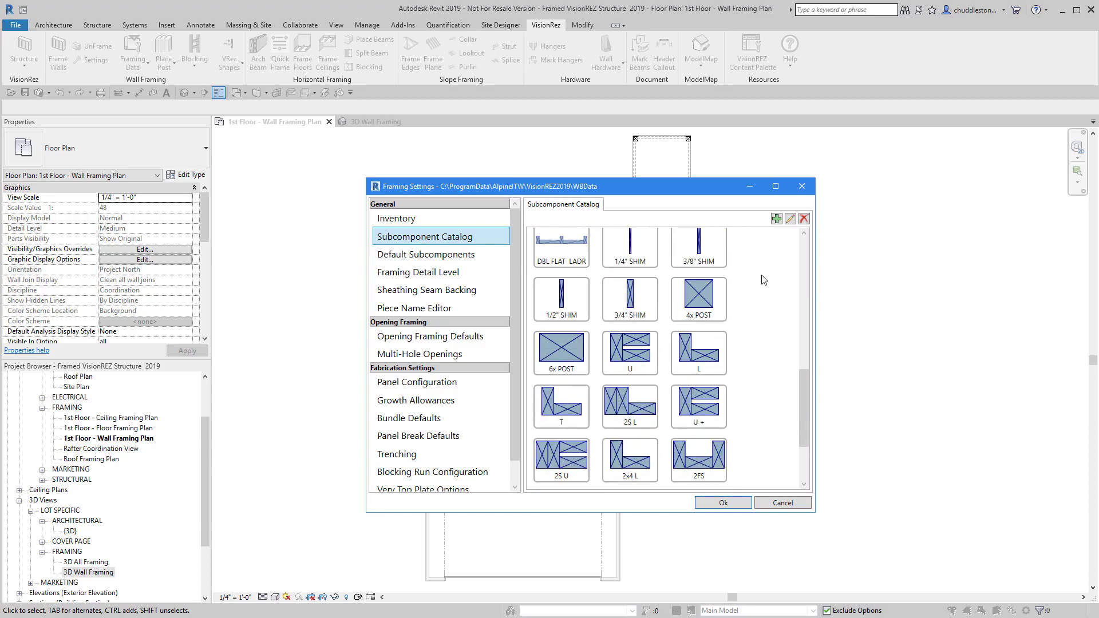
click(380, 258)
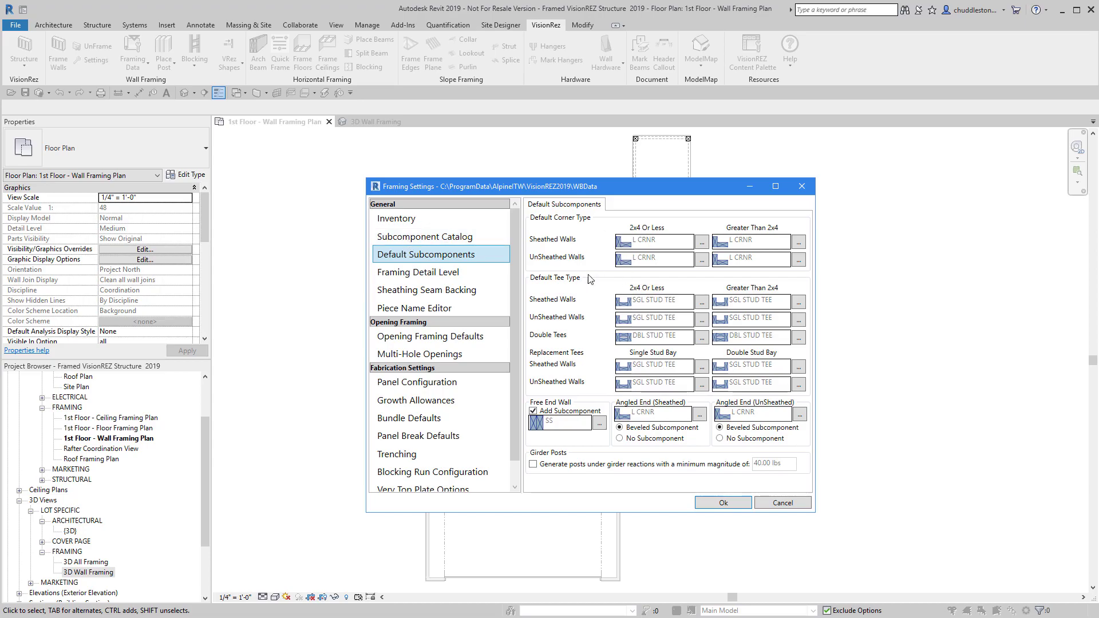
Review the framing detail level, switching Wall Sheathing and Bracing off and on again, and view the sheathing seam backing settings.
click(407, 275)
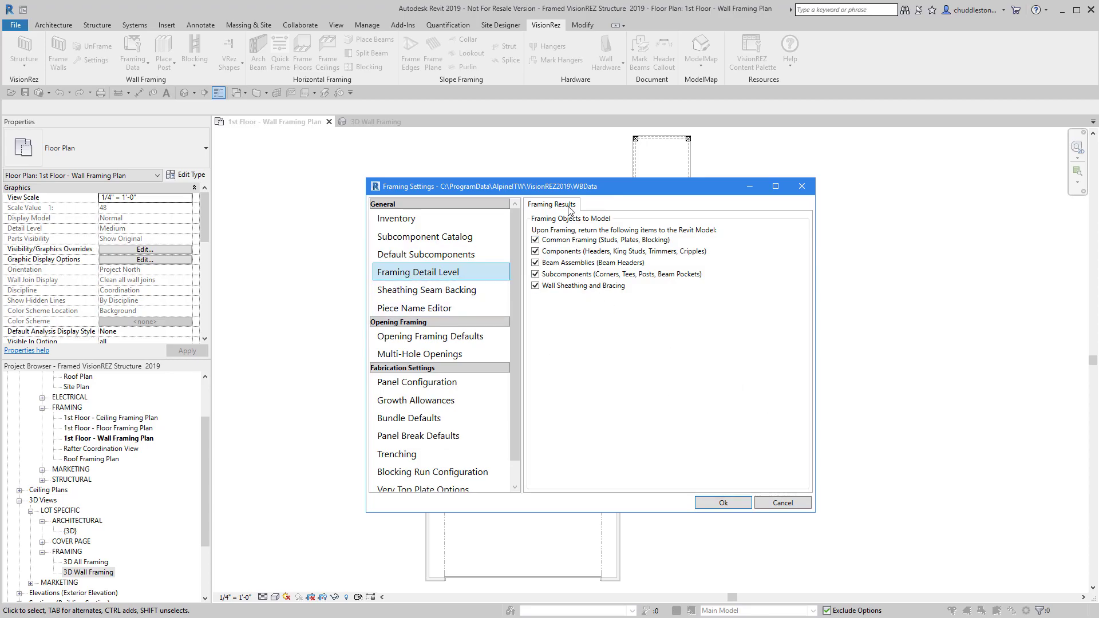
click(536, 285)
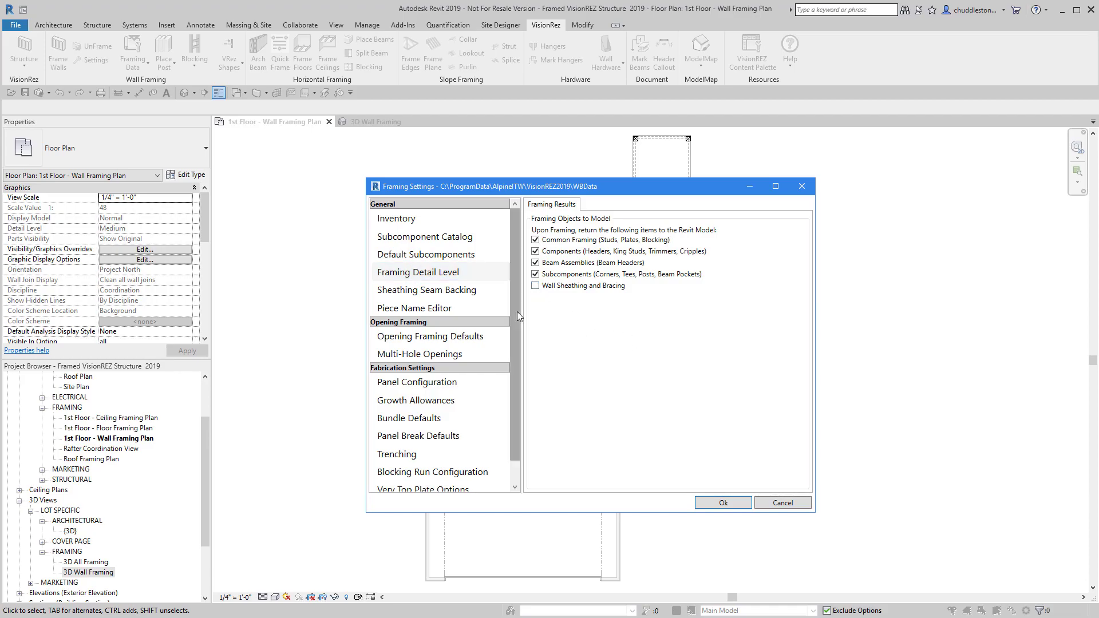
click(536, 286)
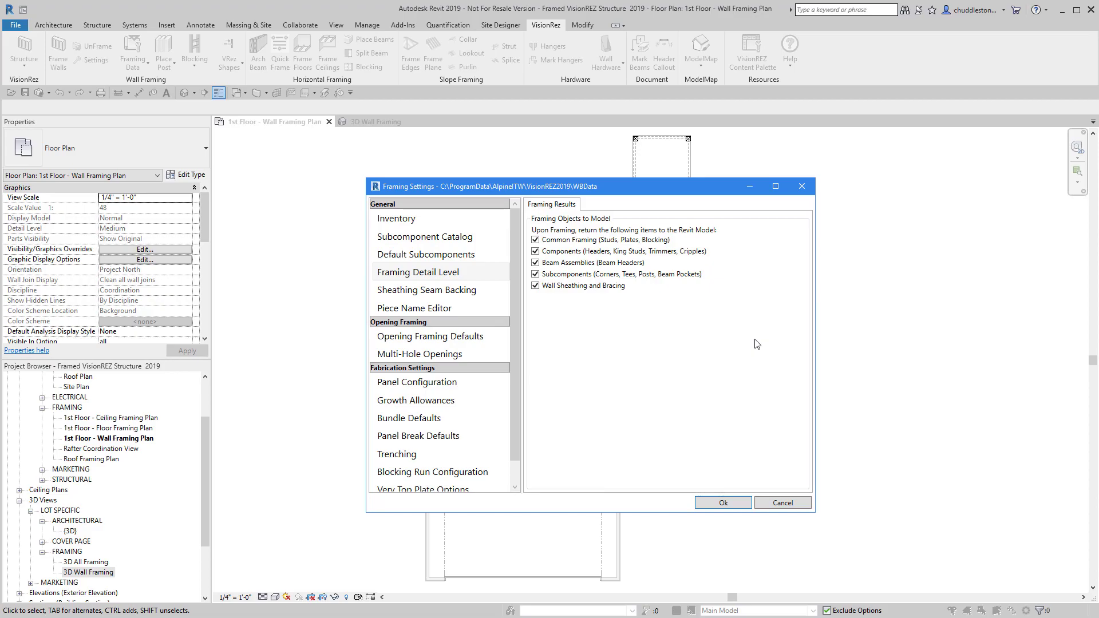
click(414, 273)
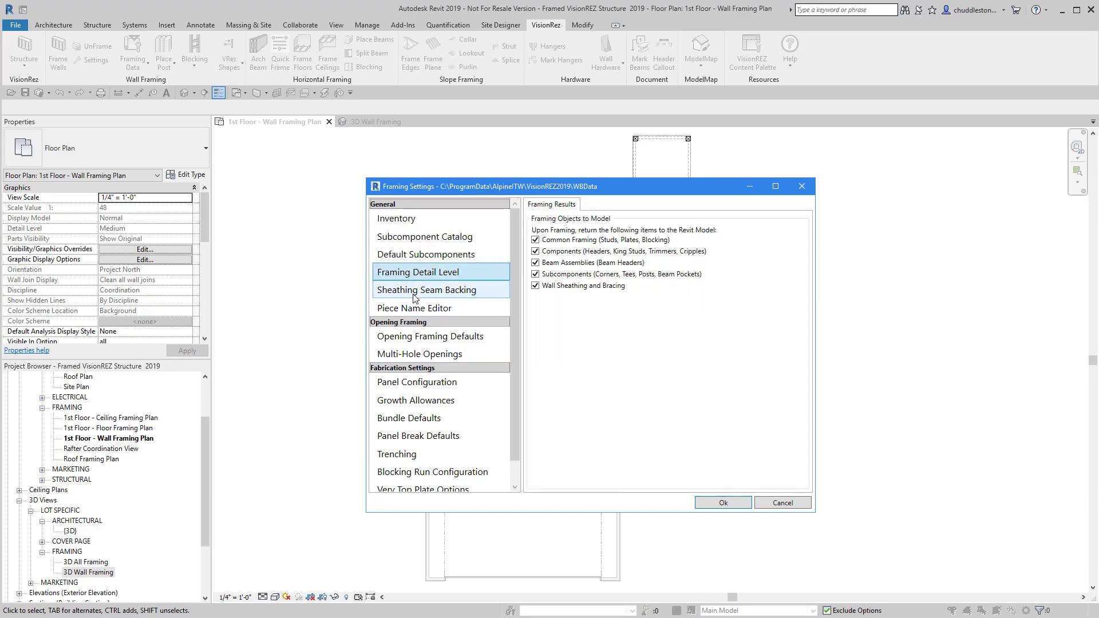
click(414, 293)
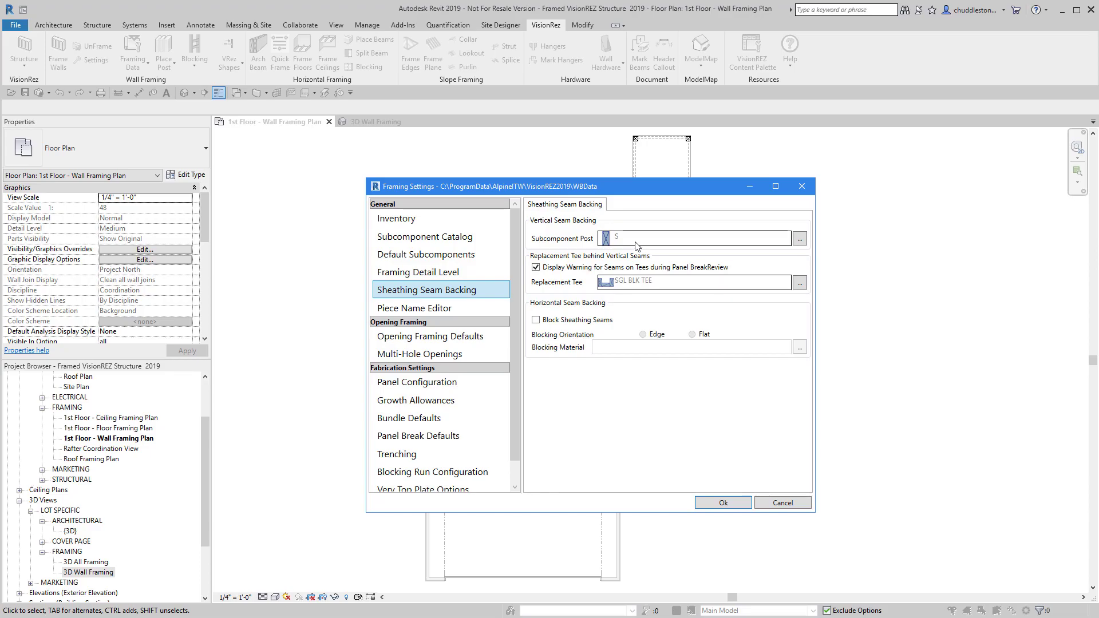
Review the opening framing piece names from Header to Header Cripple, opening the Header Cripple name for editing and cancelling.
click(396, 310)
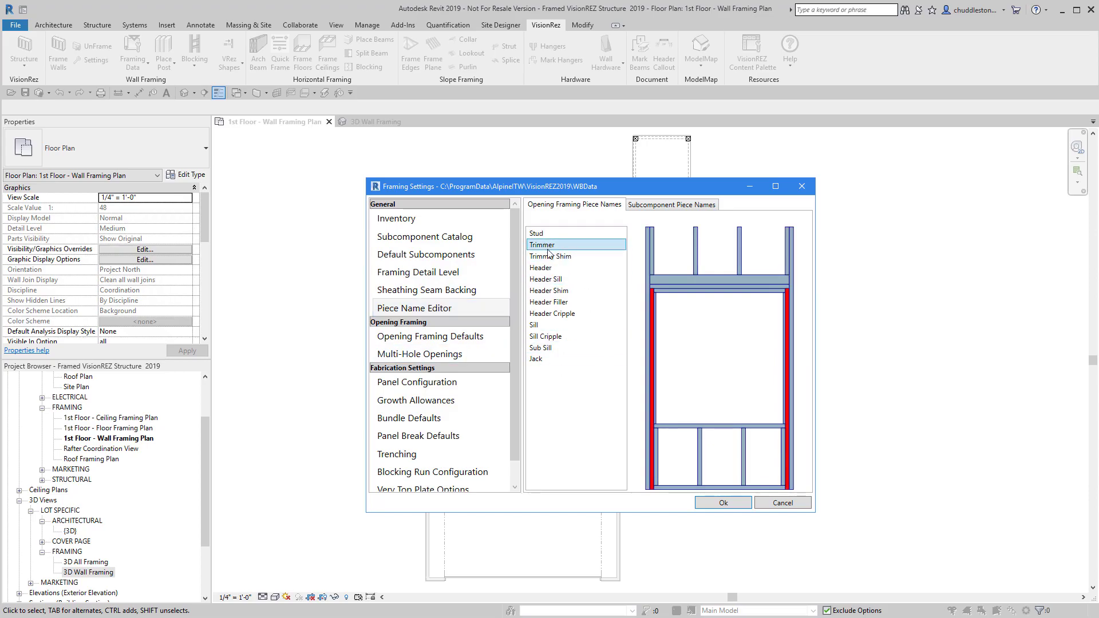
click(551, 268)
click(550, 292)
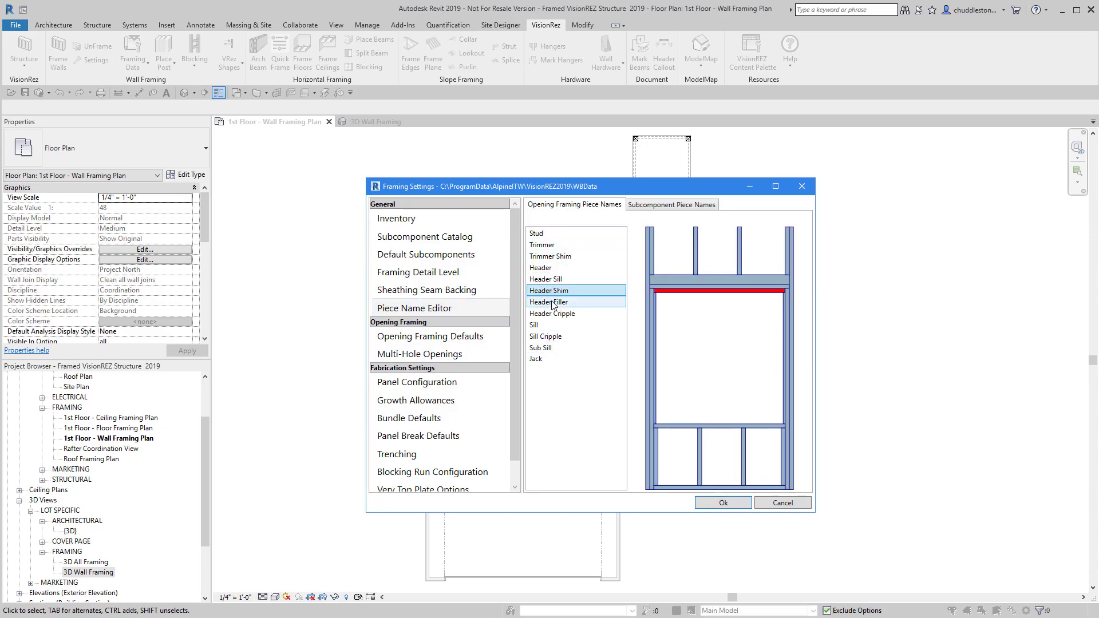
click(553, 303)
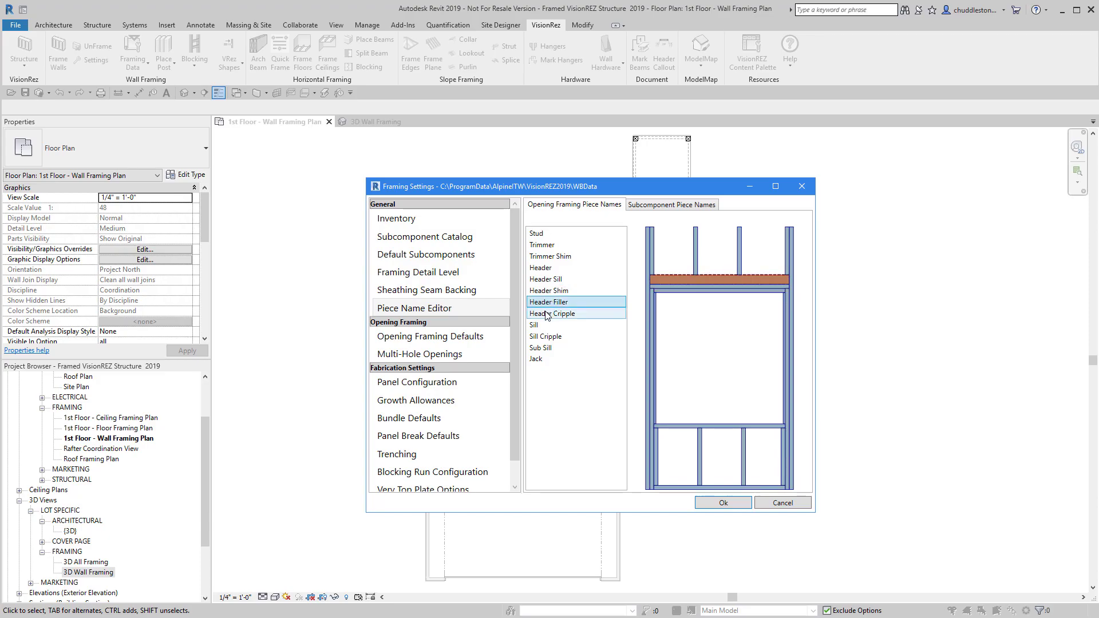
click(562, 315)
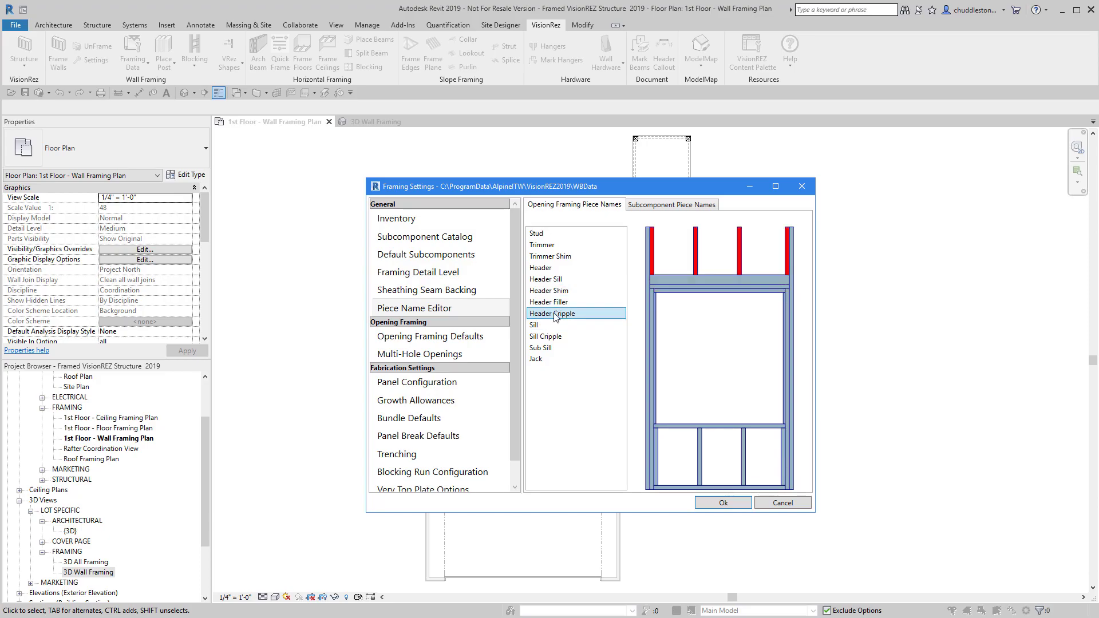
double_click(554, 314)
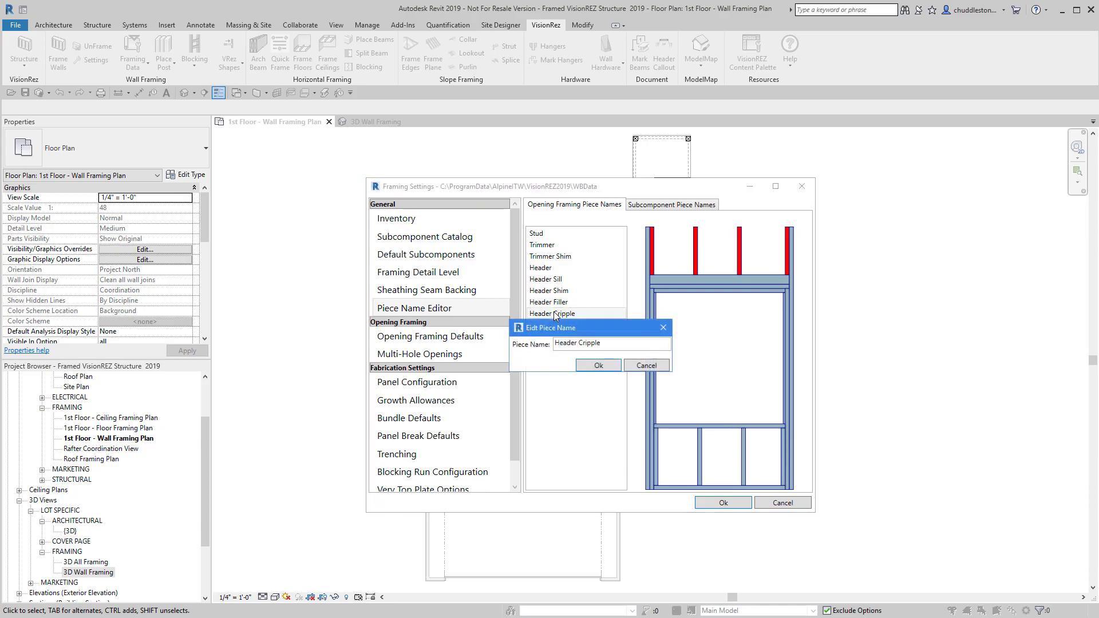
click(650, 367)
Review the subcomponent piece names, opening the Post name for editing and cancelling.
click(679, 206)
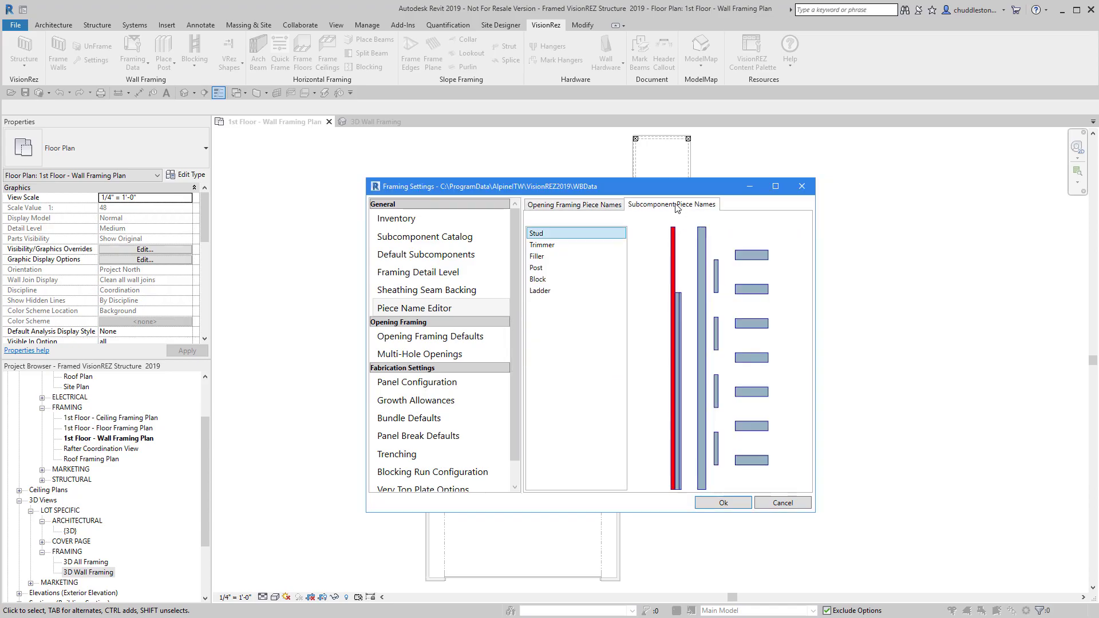
click(542, 268)
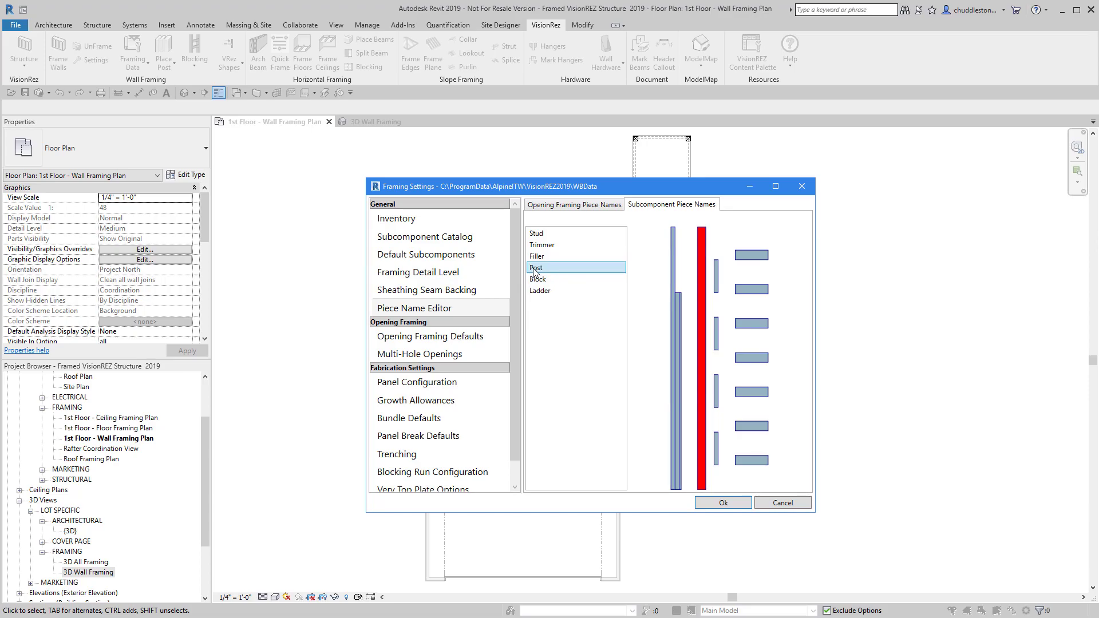
double_click(536, 272)
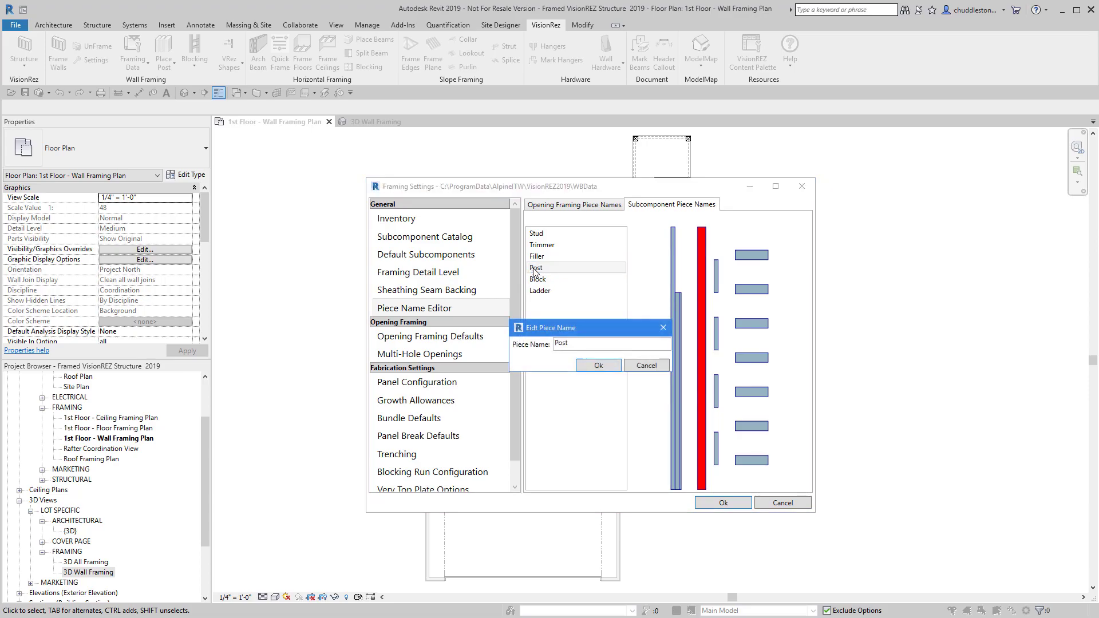
click(646, 366)
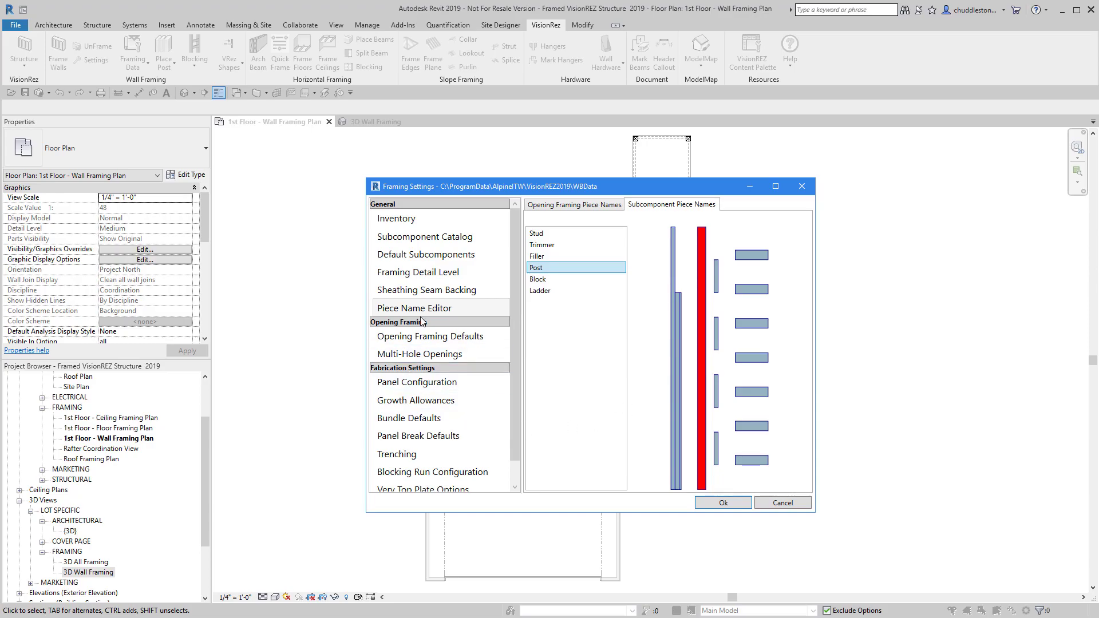
Review the opening framing defaults for headers and jacks, raised headers with their shim inventory, and sills, subsills and cripples.
click(388, 339)
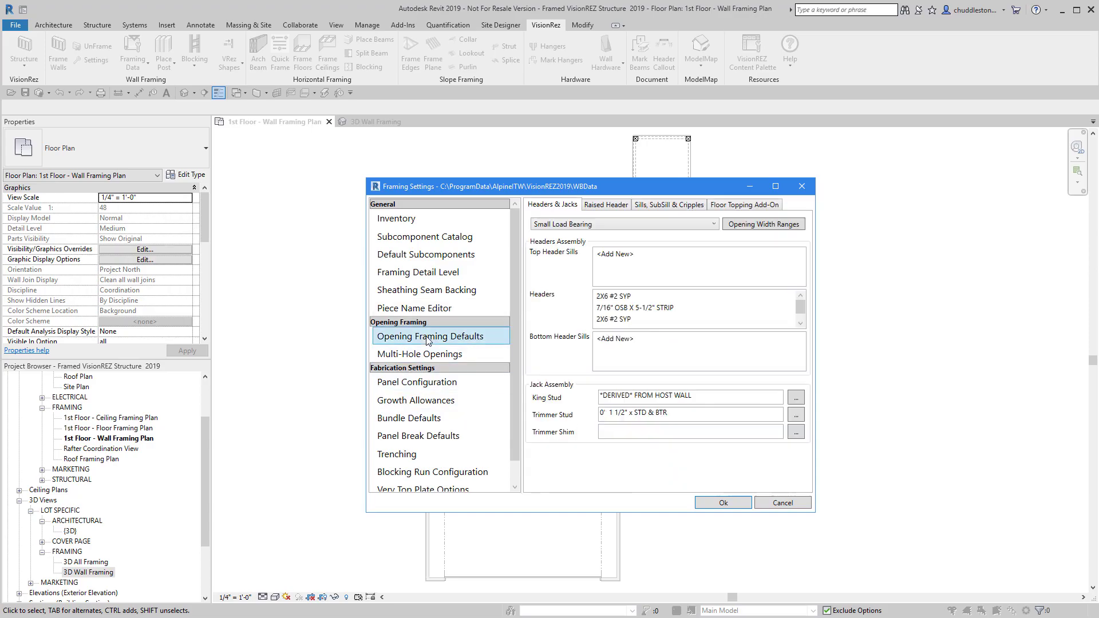
click(717, 226)
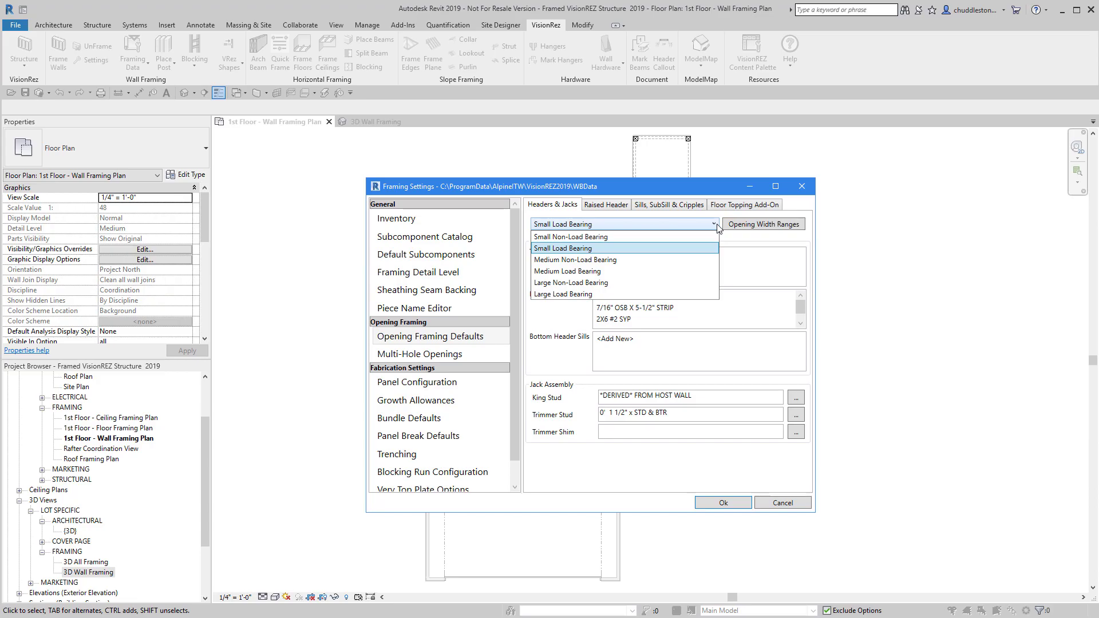
click(600, 205)
click(606, 206)
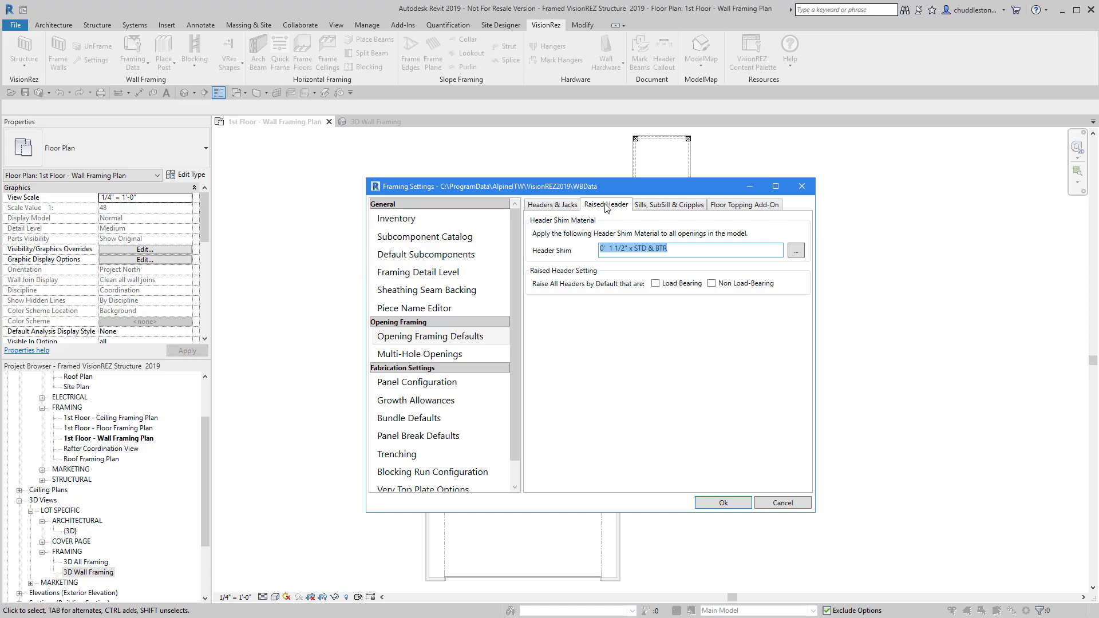
click(797, 251)
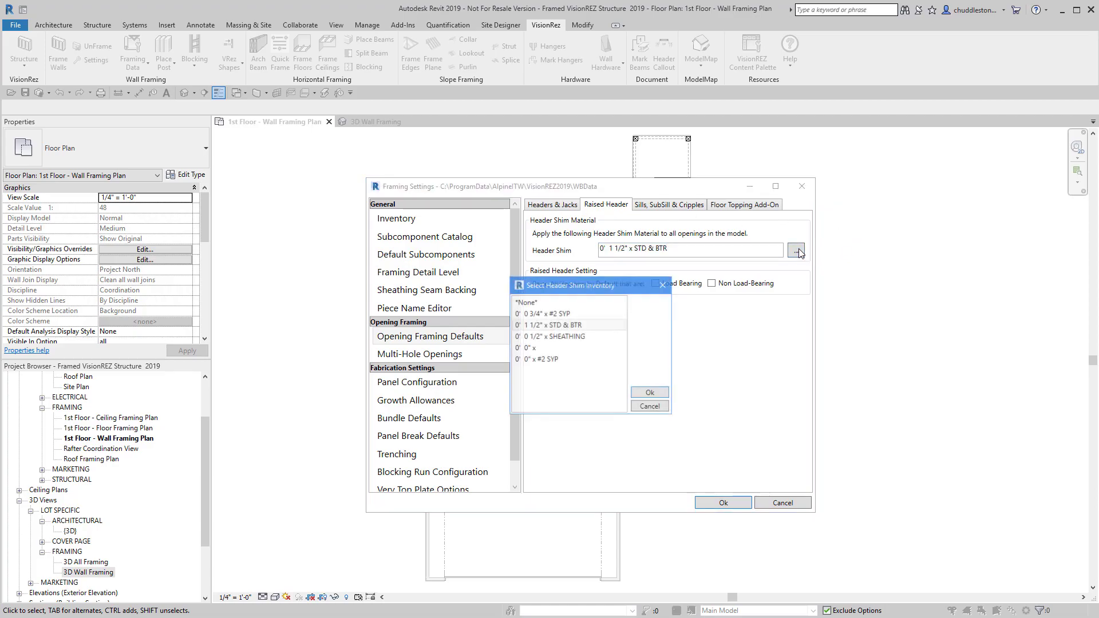
click(651, 407)
click(681, 206)
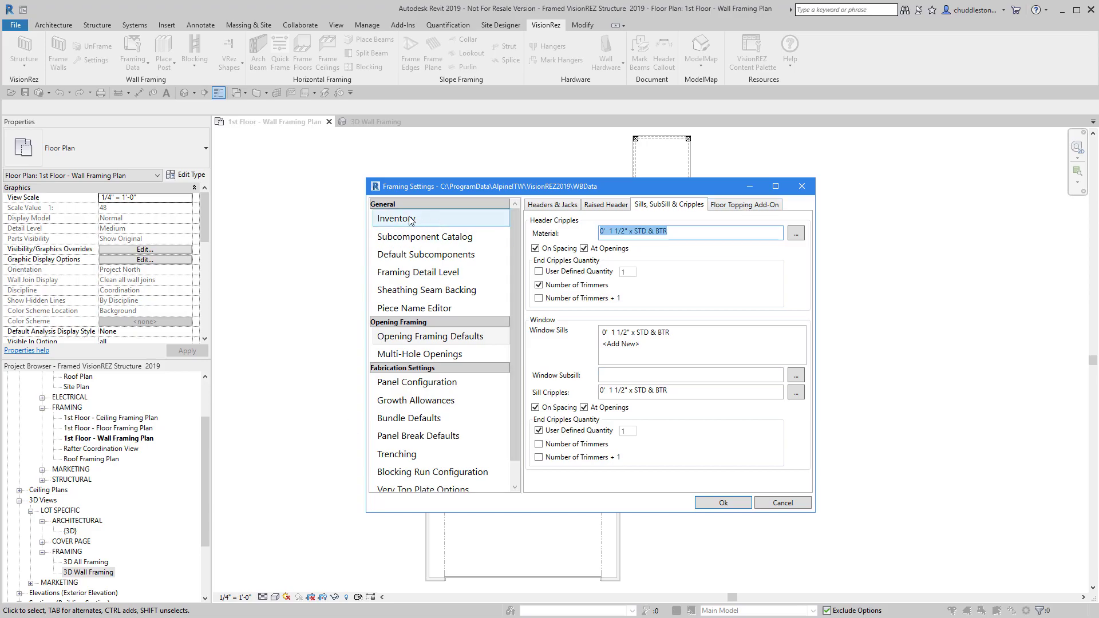
Review the multi-hole opening settings, switching the overarching bridge header off and on again, and accept the framing settings.
click(424, 356)
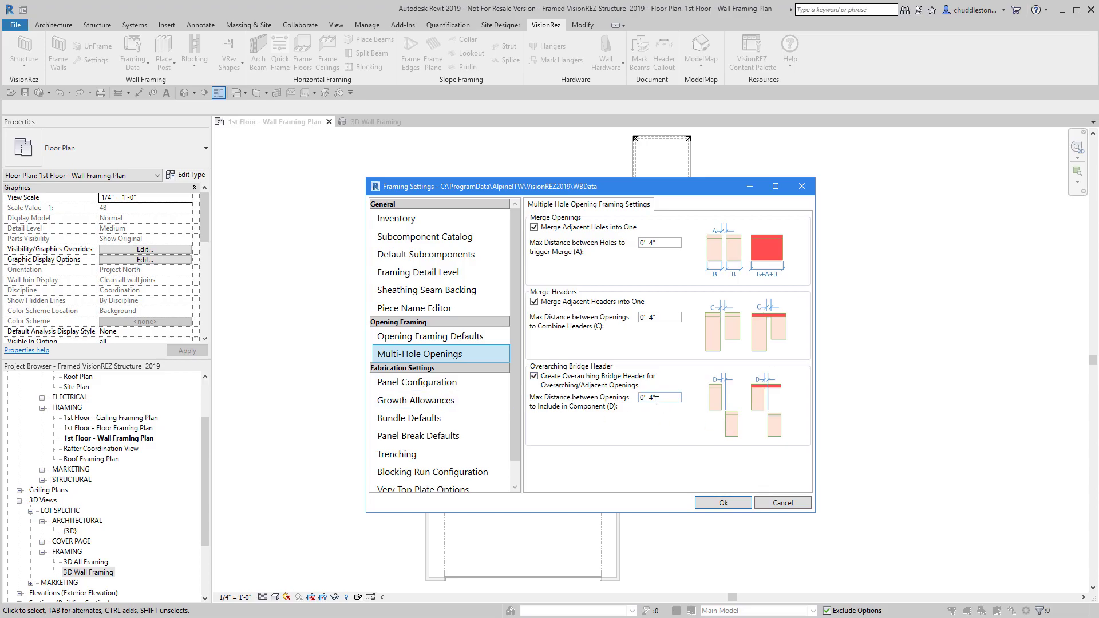
click(534, 378)
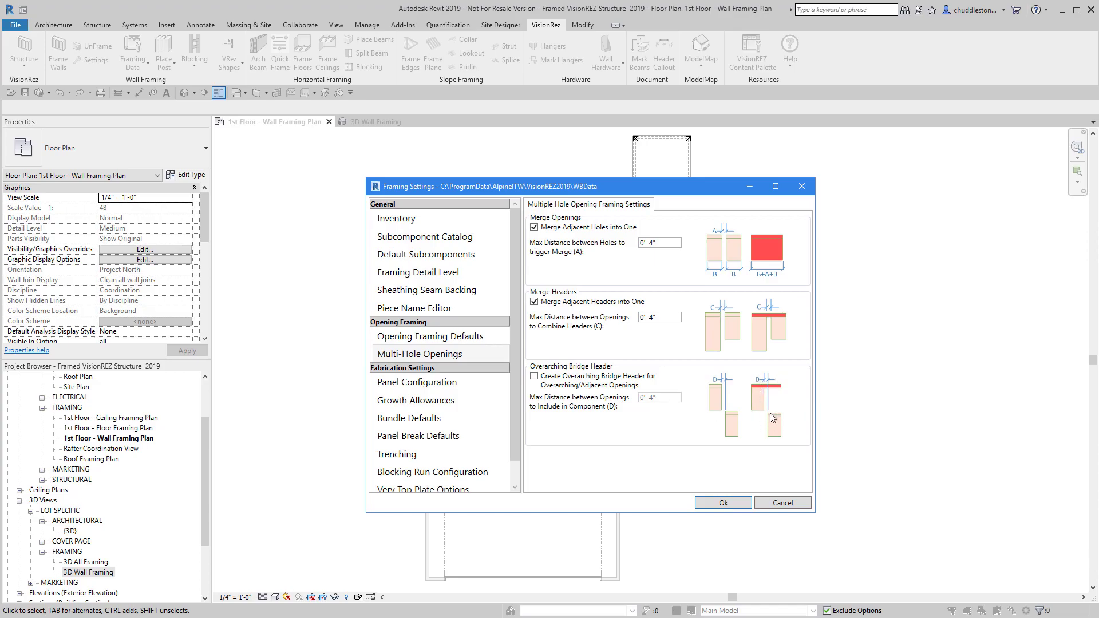
click(534, 377)
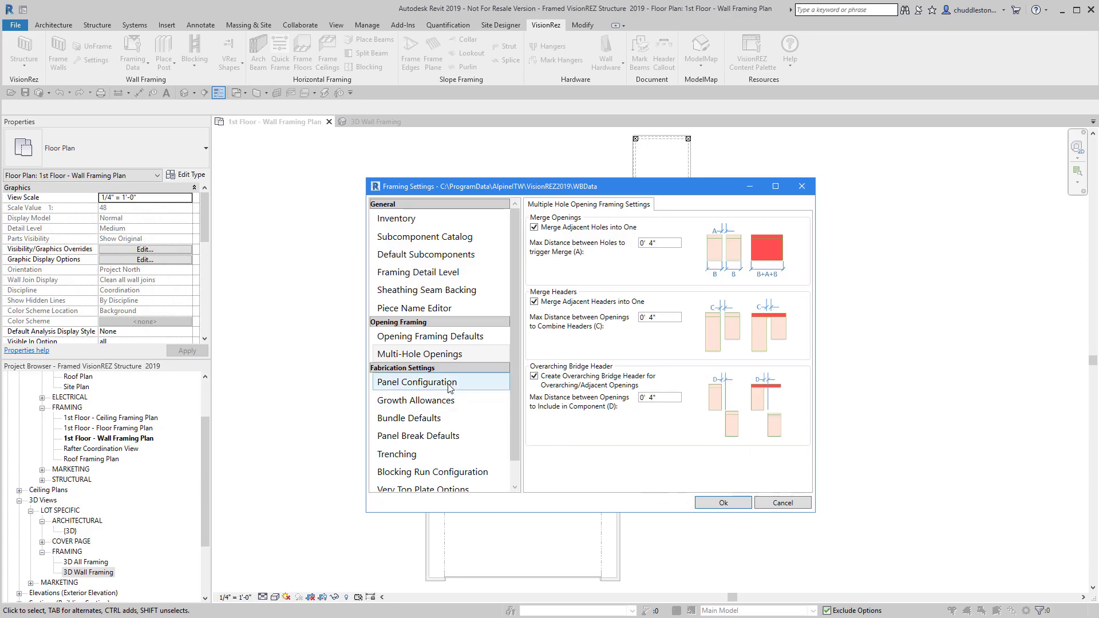
click(725, 503)
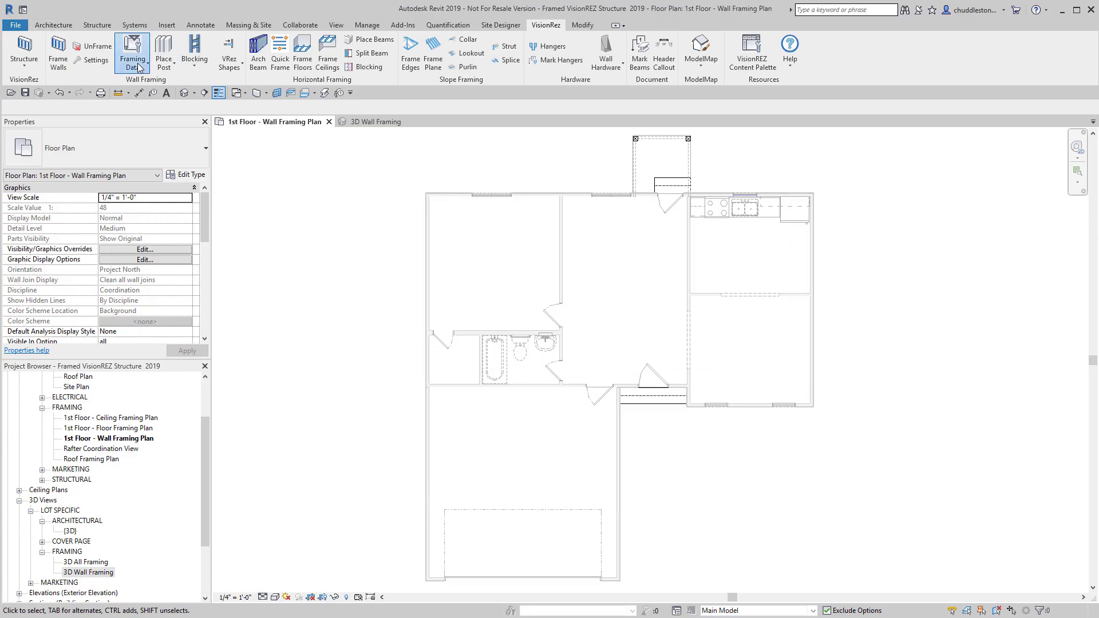
Open the wall layer framing data and view all wall types in the project, then restrict the list again.
click(139, 68)
click(154, 84)
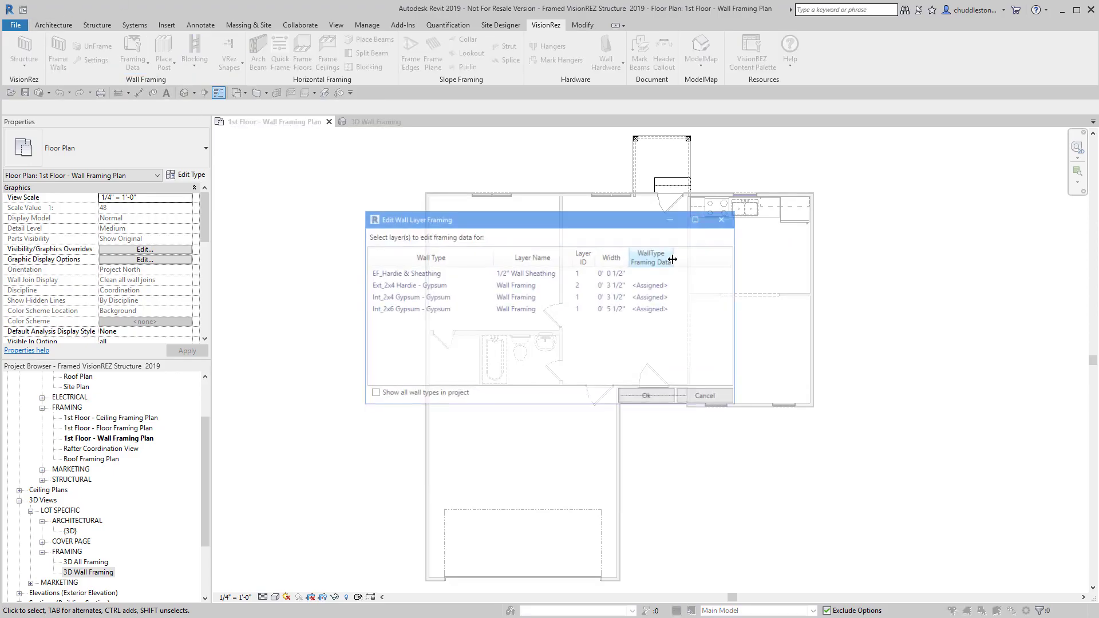
drag(609, 218, 666, 233)
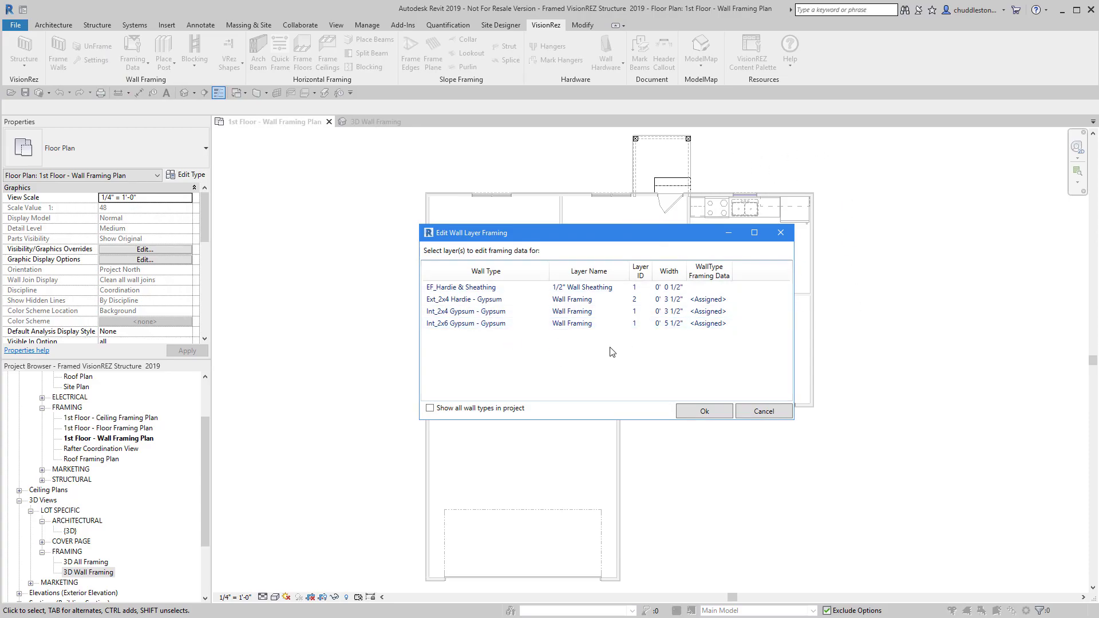
click(430, 409)
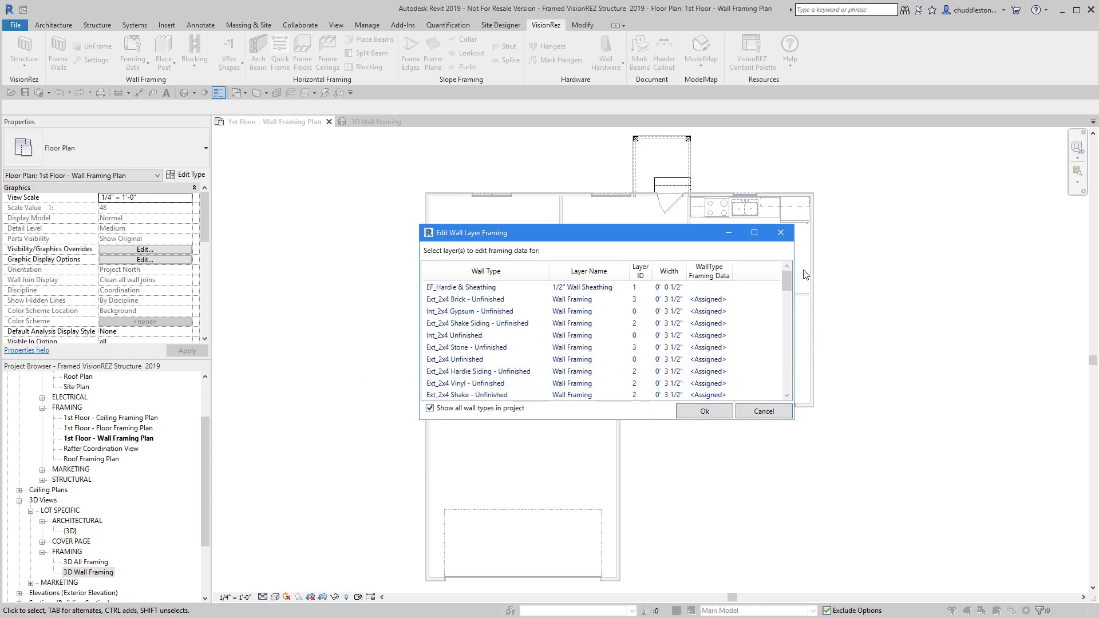
mouse_move(785, 280)
mouse_down()
mouse_move(789, 393)
mouse_move(786, 266)
mouse_up()
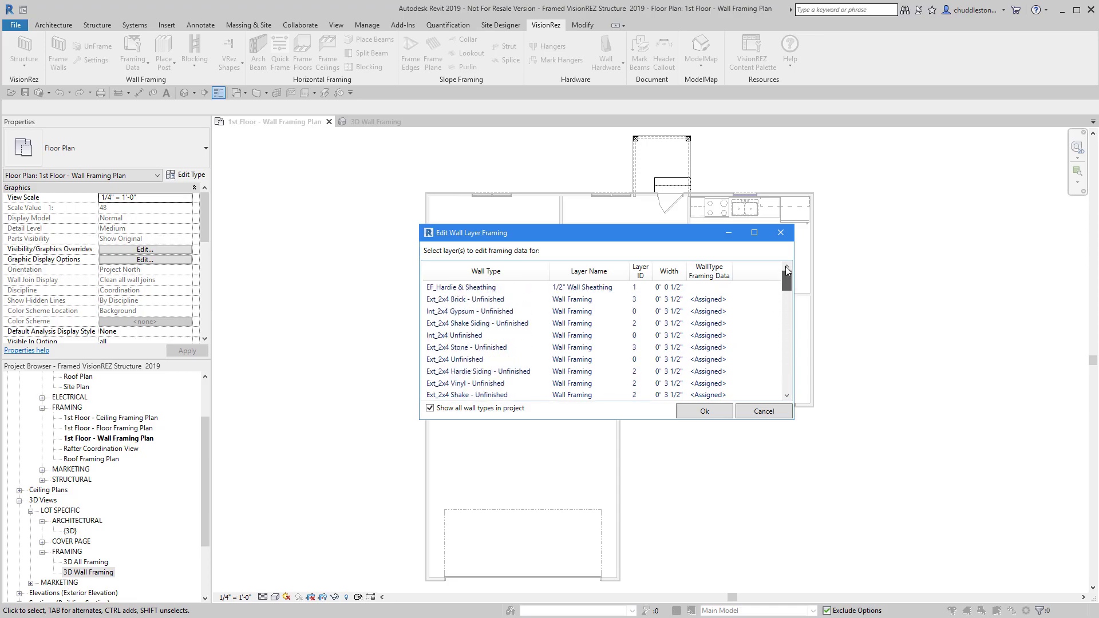
click(430, 409)
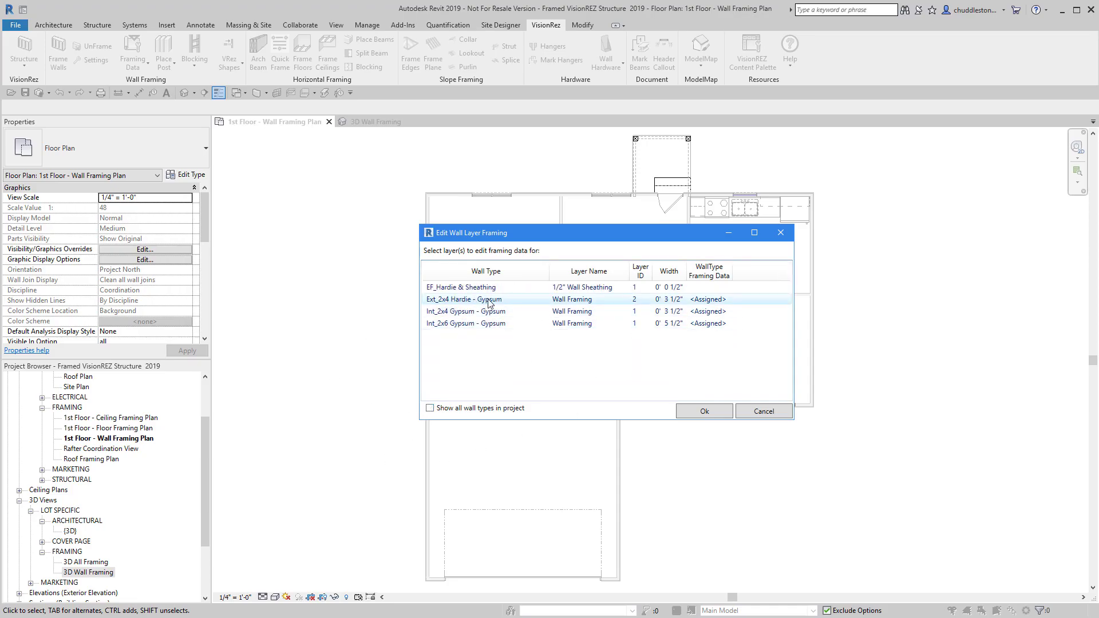
Review the framing data of the Ext_2x4 Hardie - Gypsum wall type, including stud spacing and arrangement options, and close without saving.
double_click(708, 304)
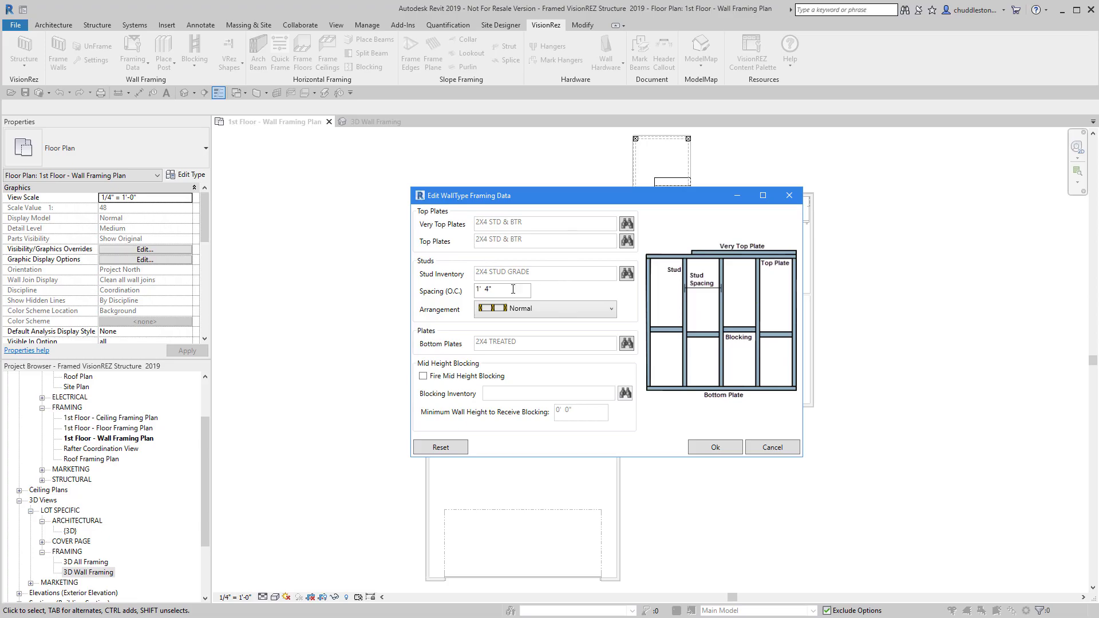
drag(495, 290, 447, 291)
click(574, 316)
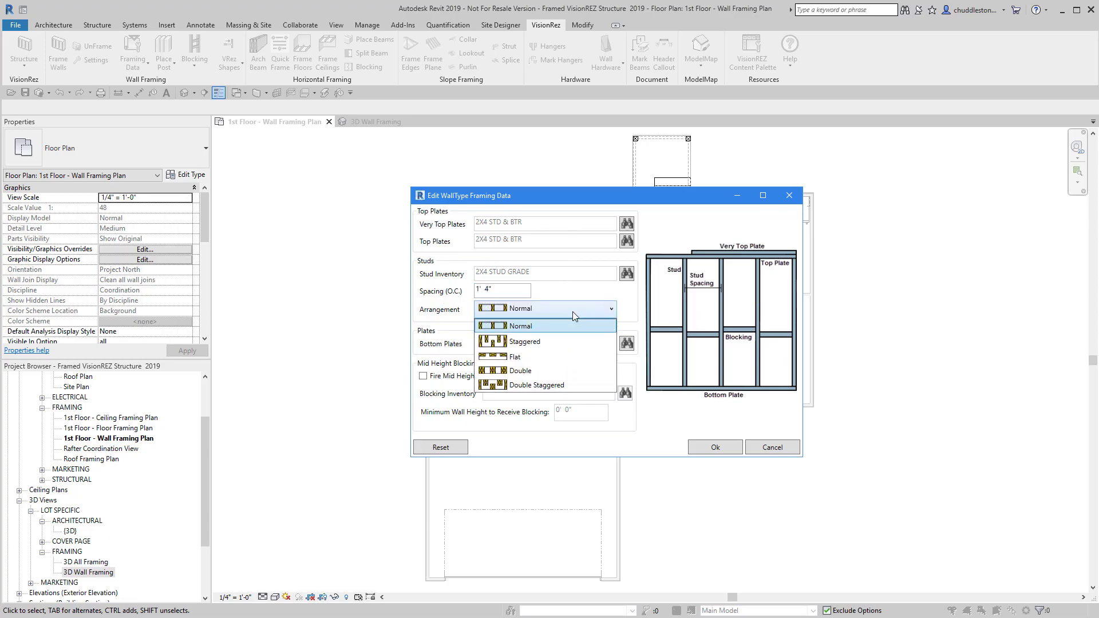
click(572, 312)
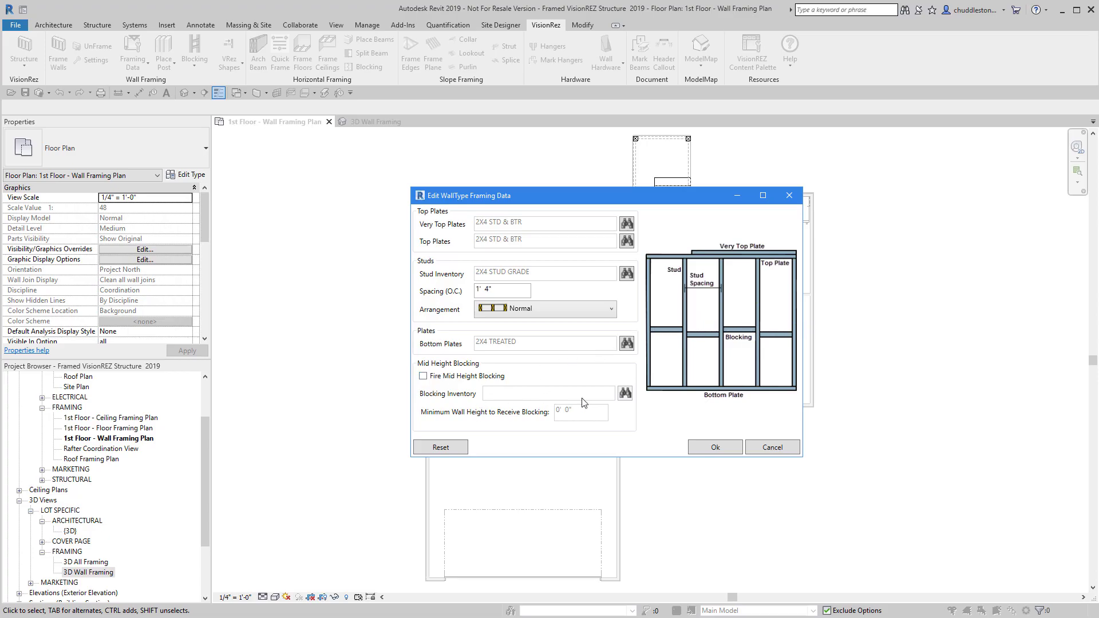
click(784, 452)
click(773, 417)
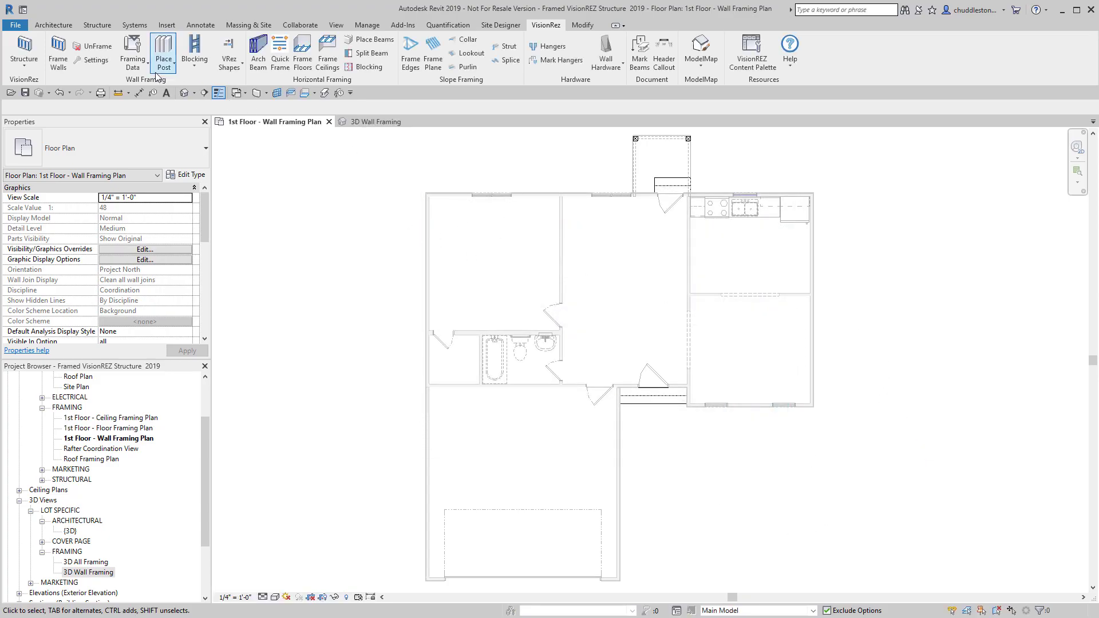
Open the framing data of the 2-2x10 beam and review its assembly, beam material and integrated pony wall settings.
click(136, 66)
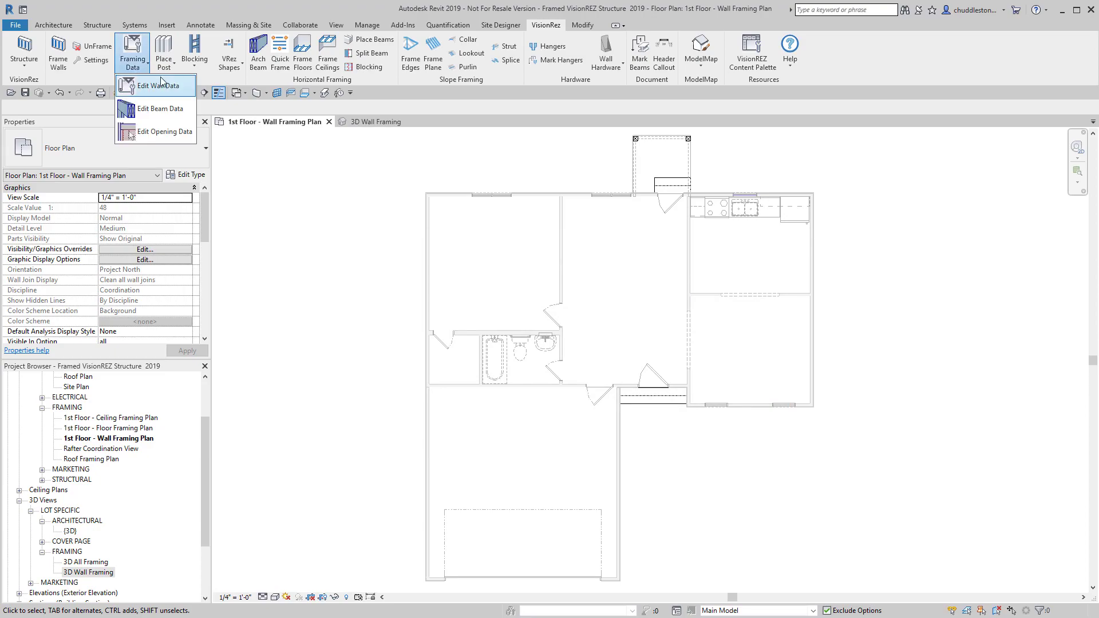
click(151, 112)
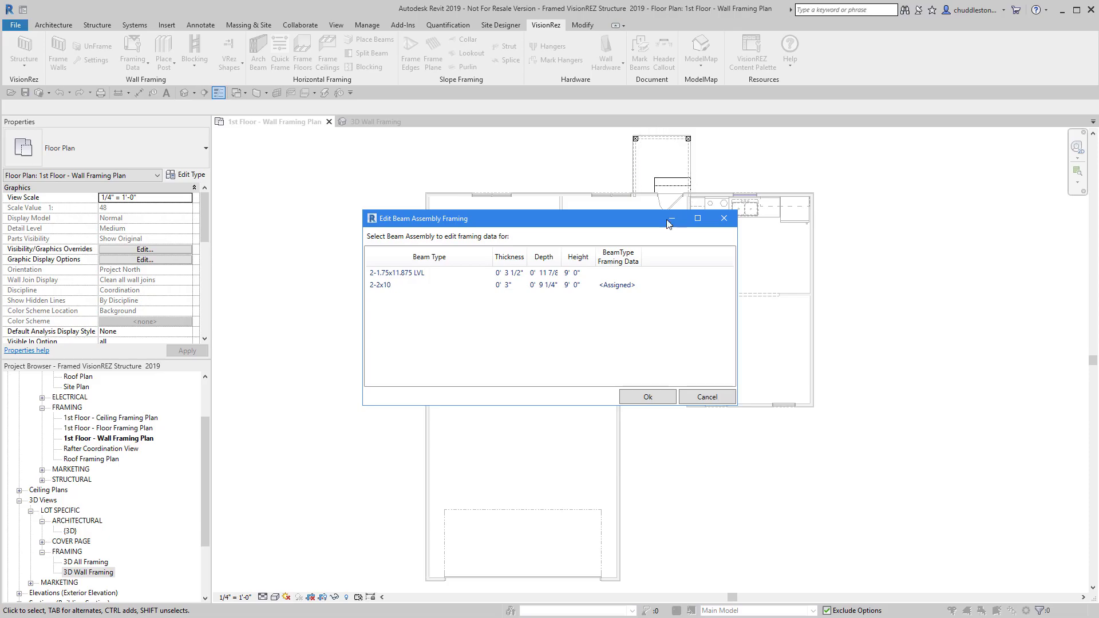
drag(668, 219, 704, 217)
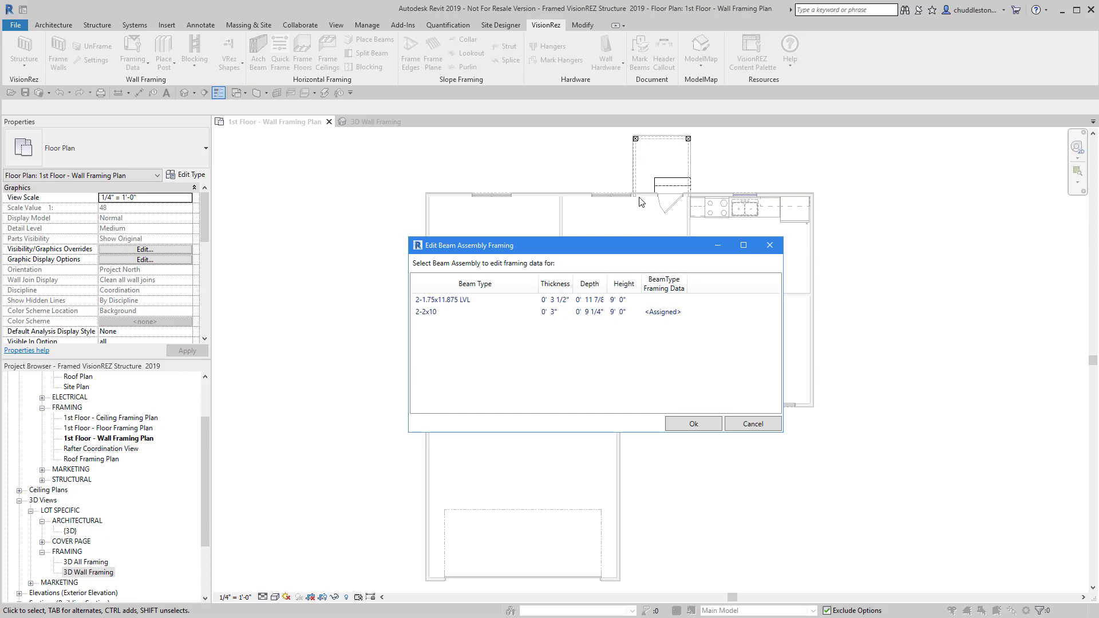
click(420, 312)
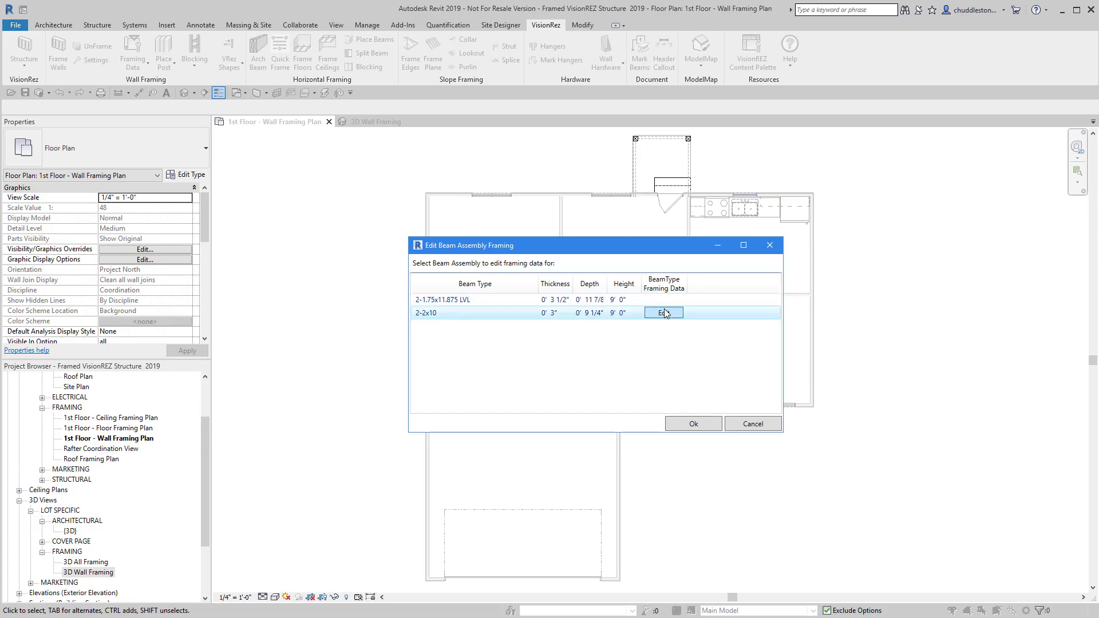
click(665, 311)
click(646, 367)
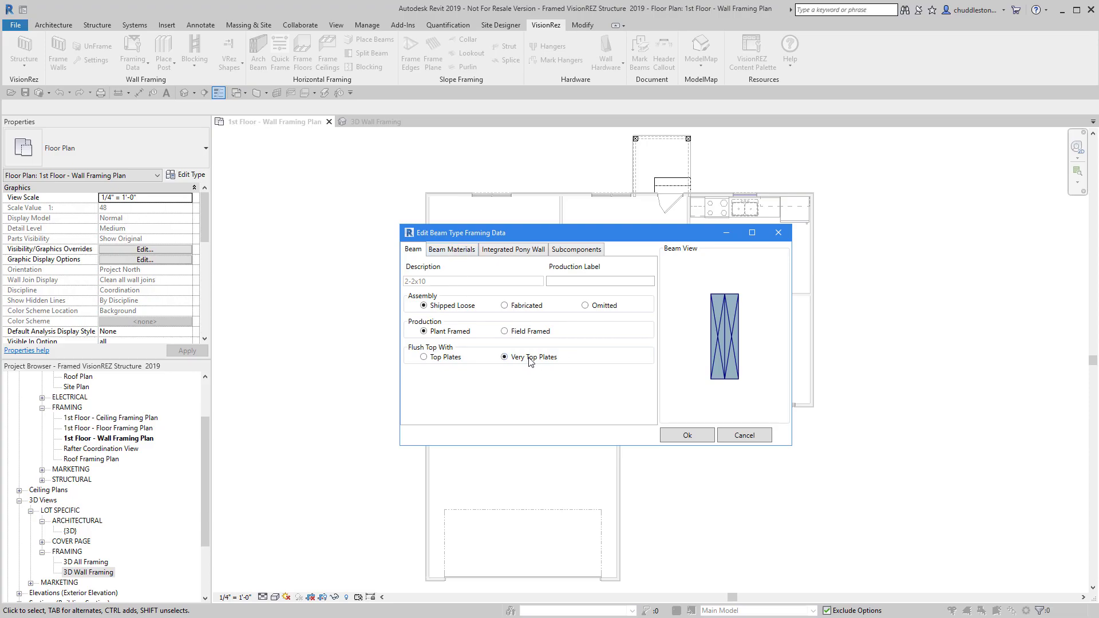
click(448, 250)
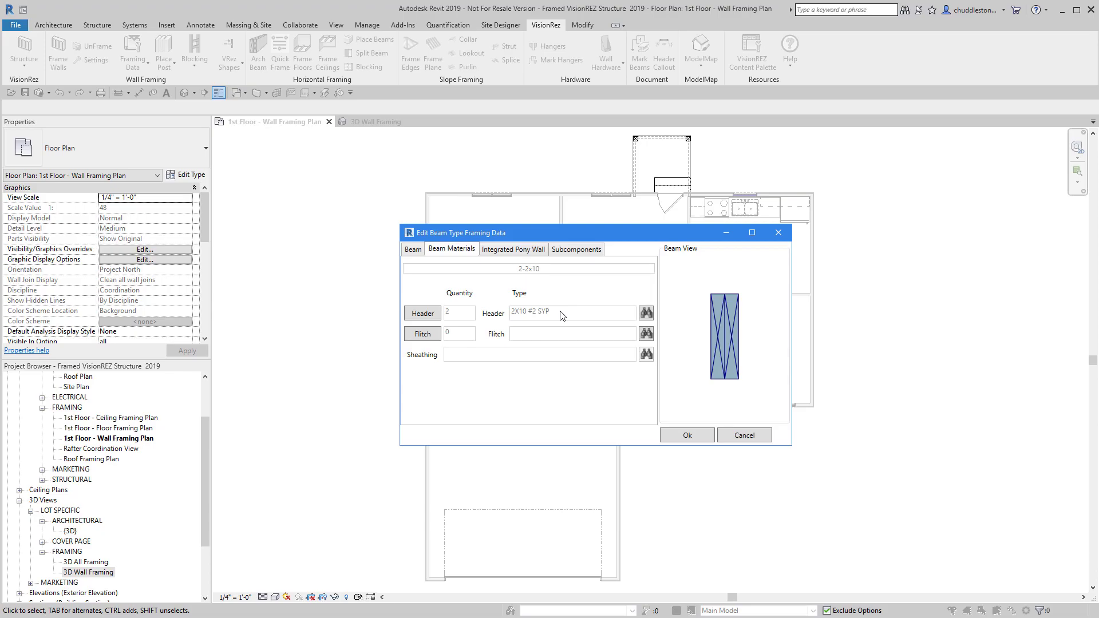
click(499, 250)
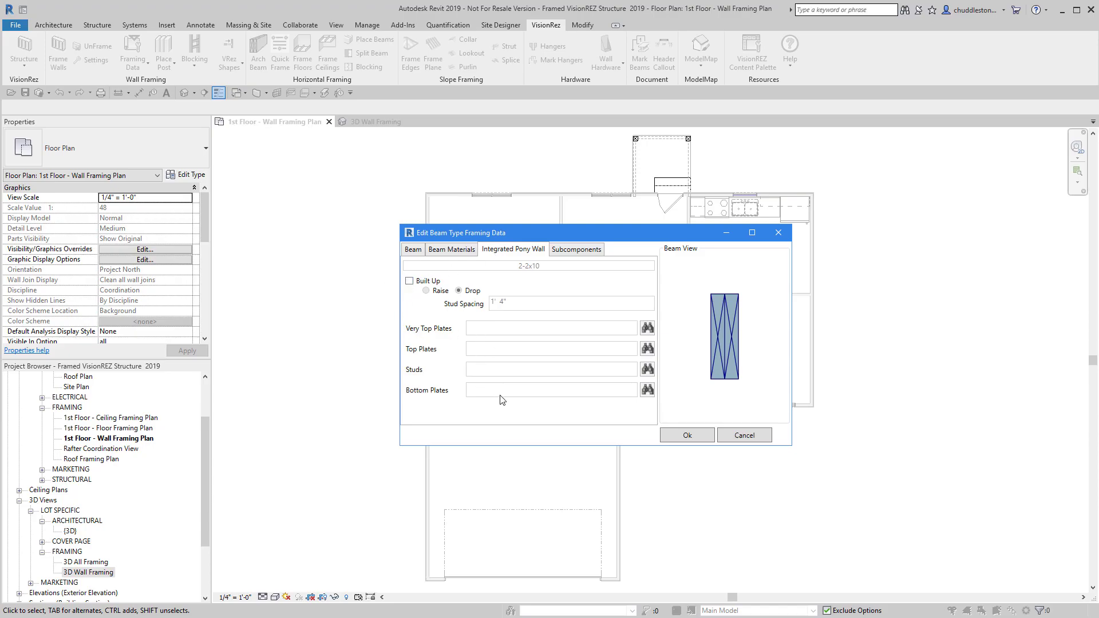
Set the 2-2x10 beam's in-wall post type to the SSS subcomponent and accept the beam framing data.
click(592, 251)
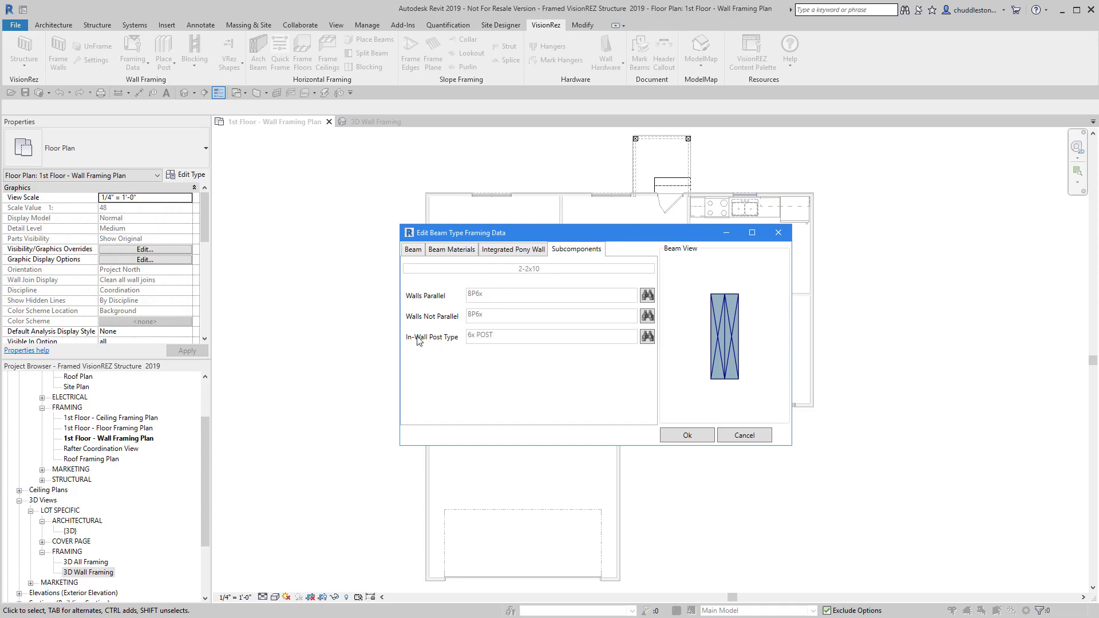
click(648, 337)
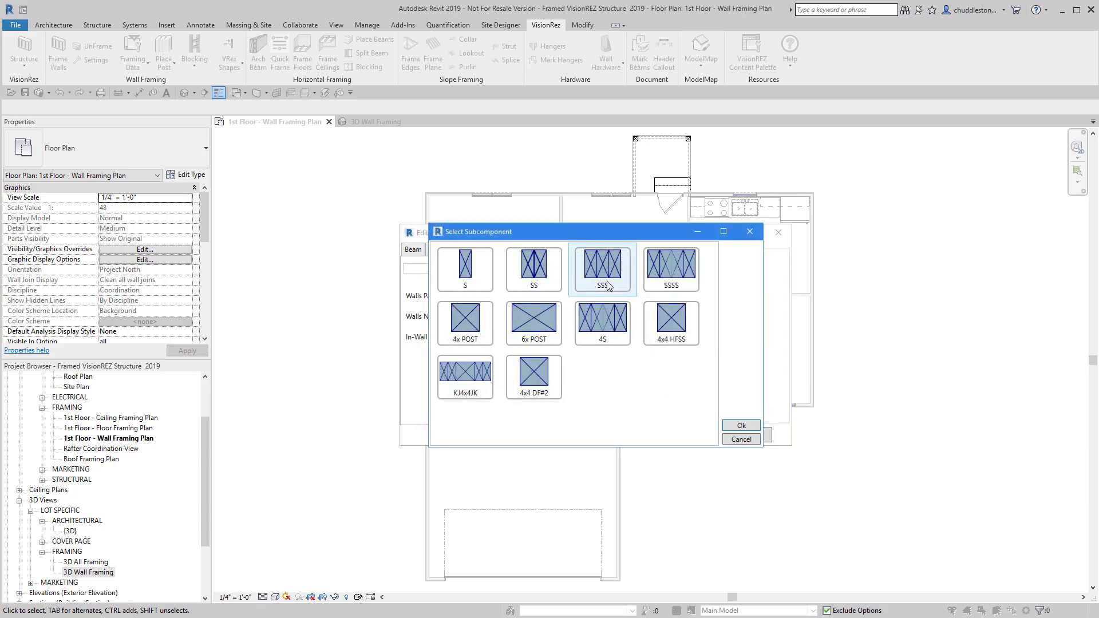
click(603, 267)
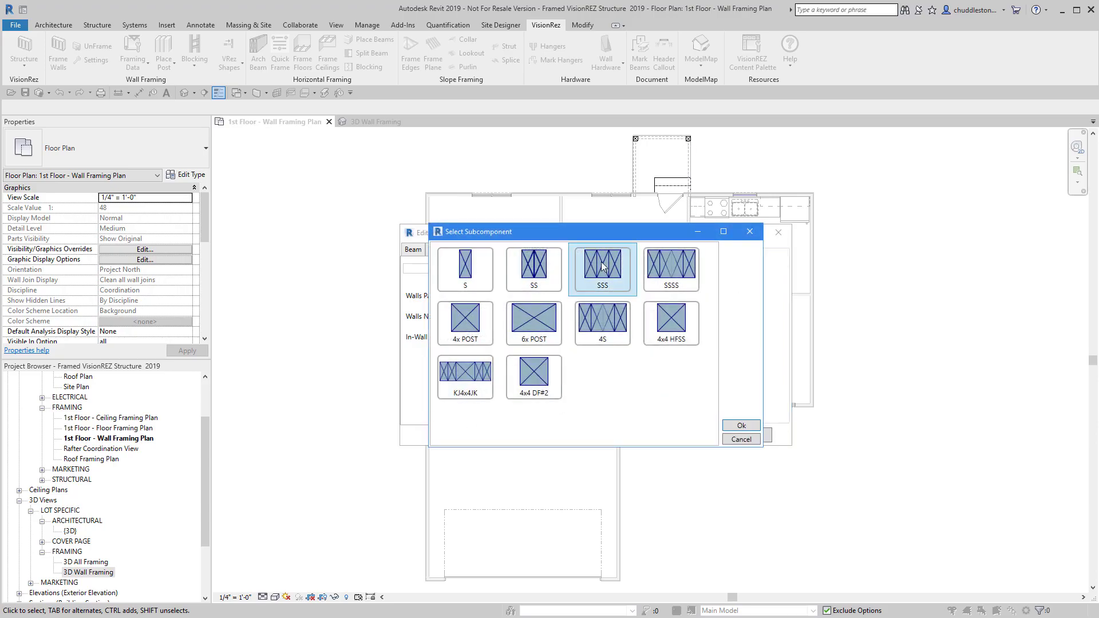
click(742, 427)
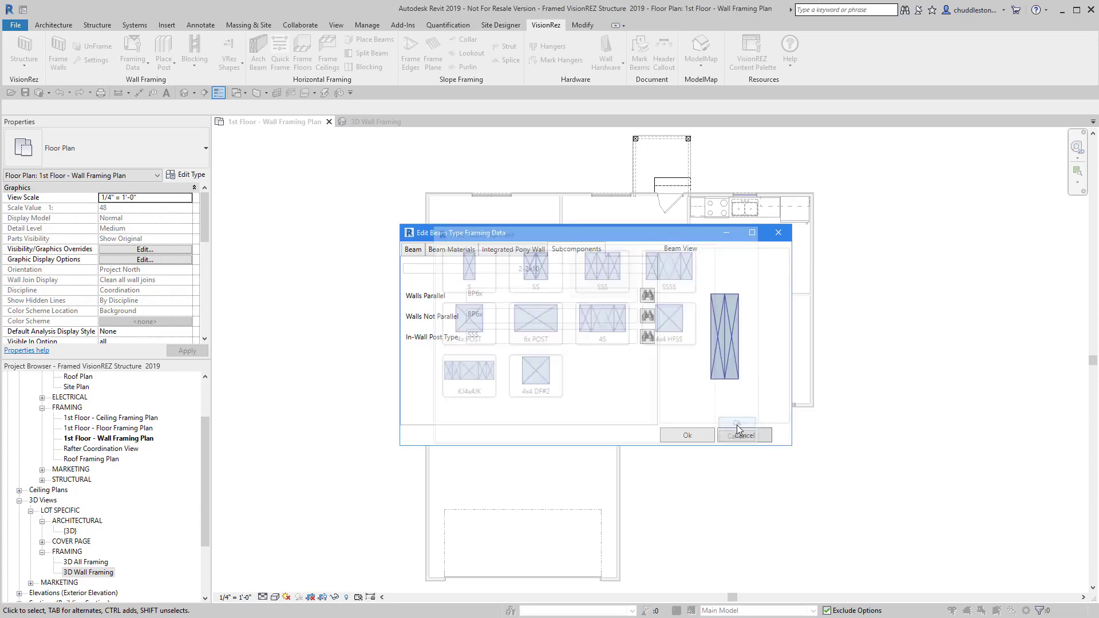
click(686, 435)
click(692, 423)
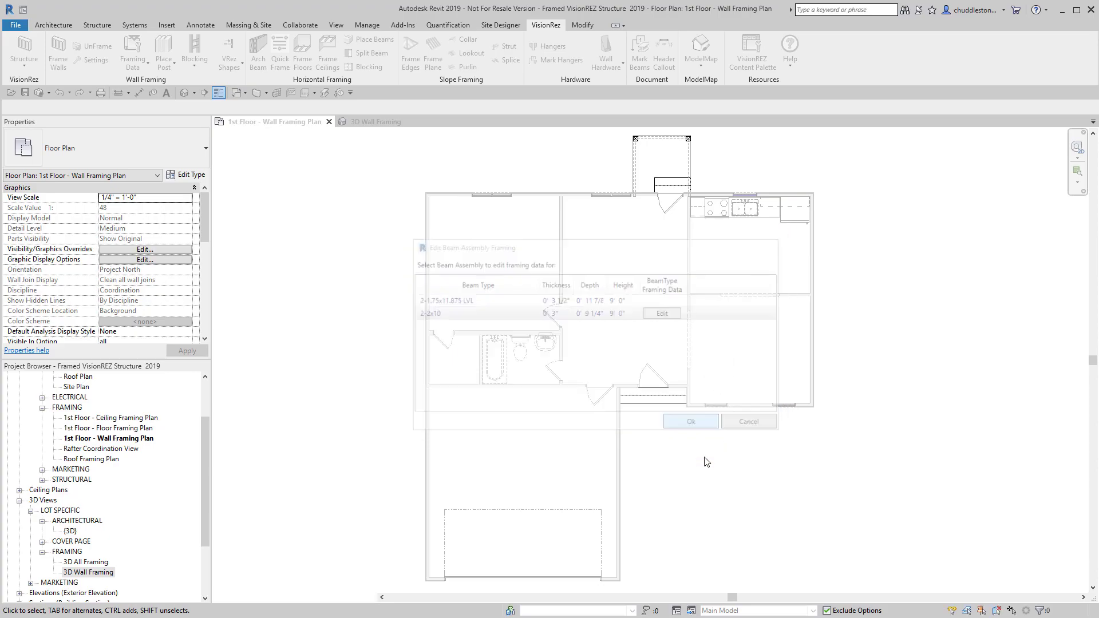
Open the opening framing overrides for the rightmost window in the lower exterior wall and expand the top of opening settings.
click(141, 68)
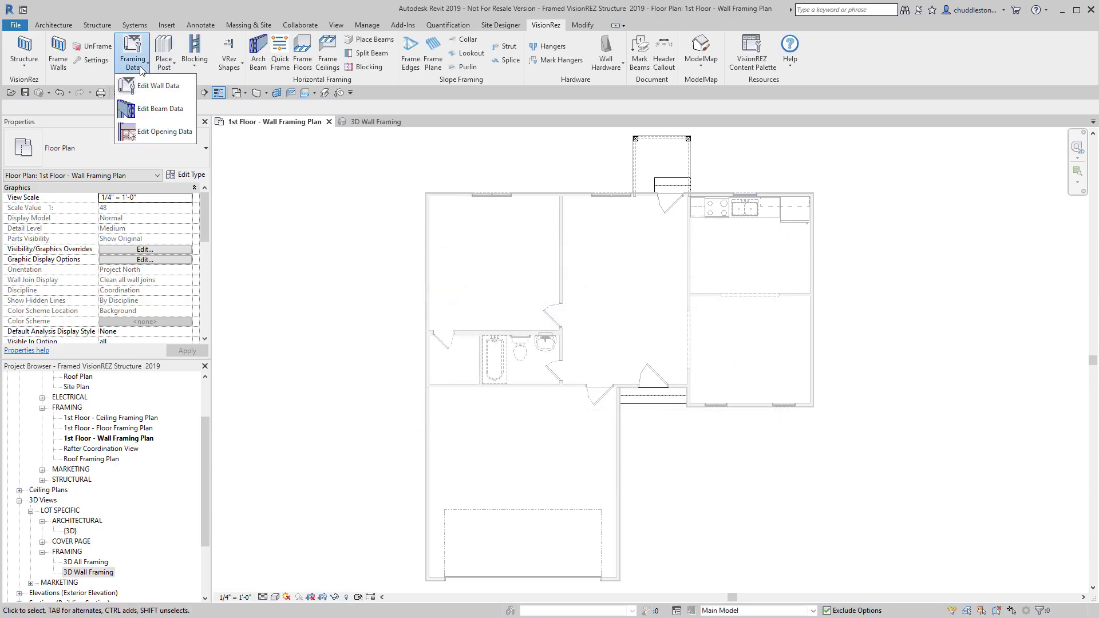
click(165, 133)
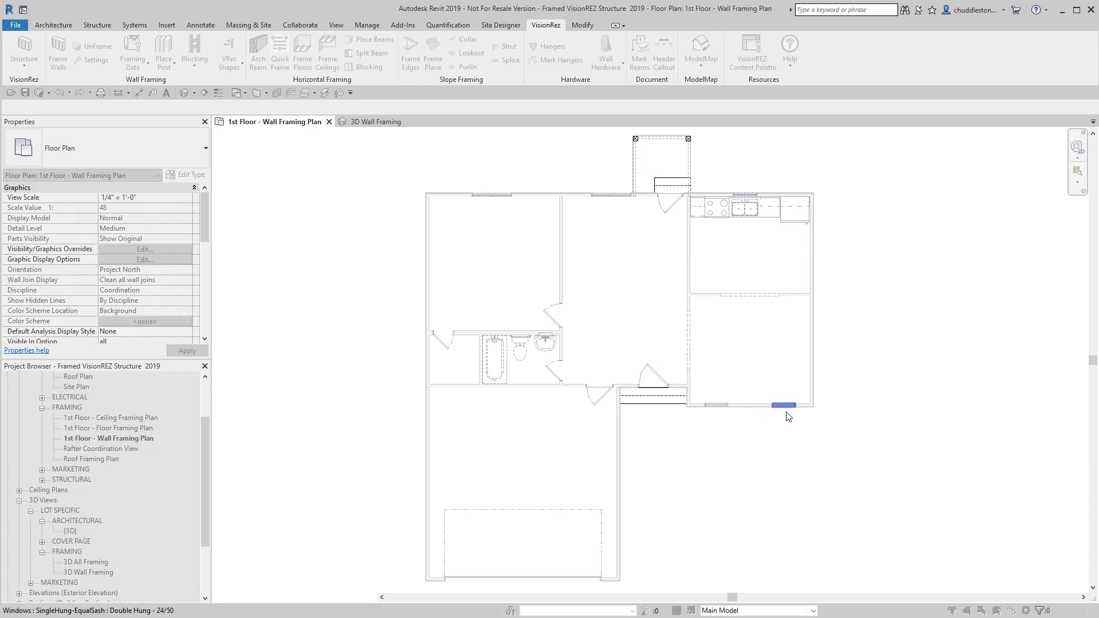
click(787, 406)
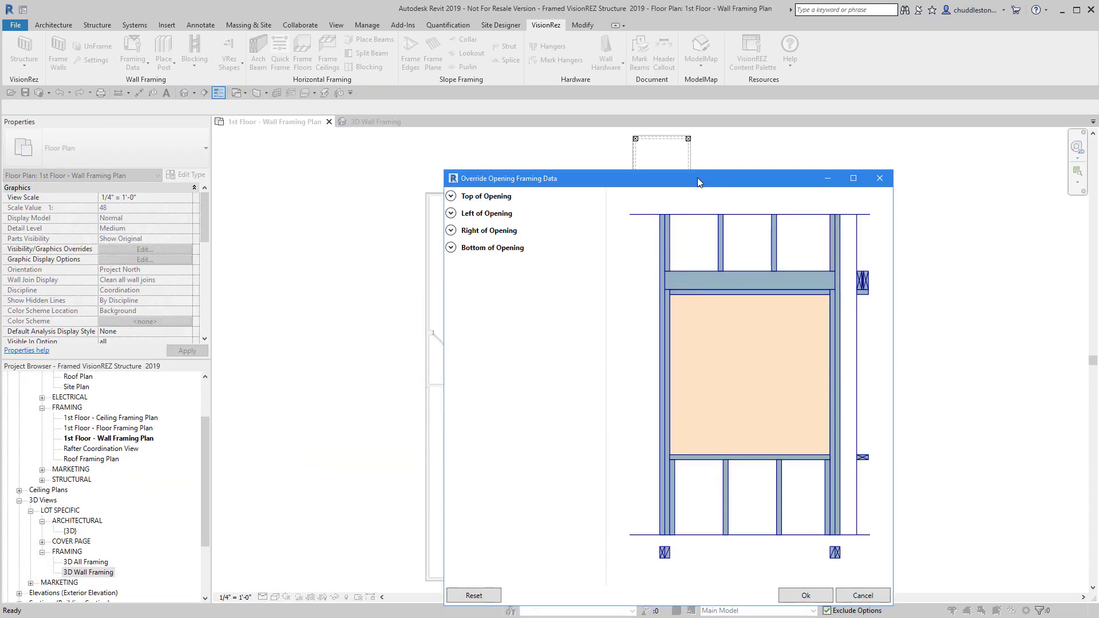
drag(696, 177, 661, 136)
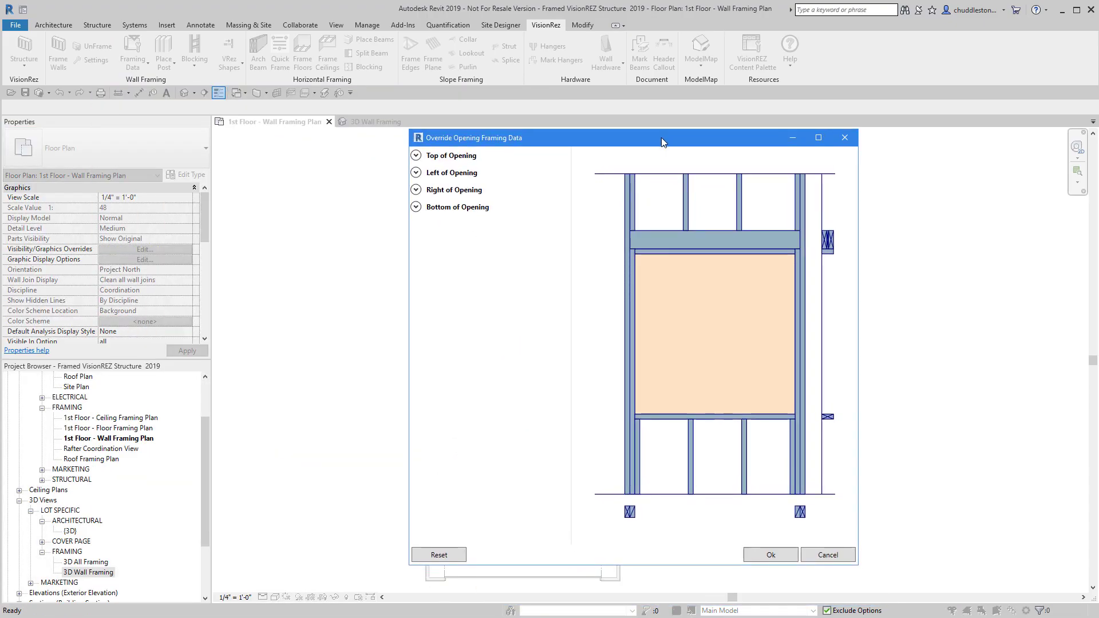
click(416, 155)
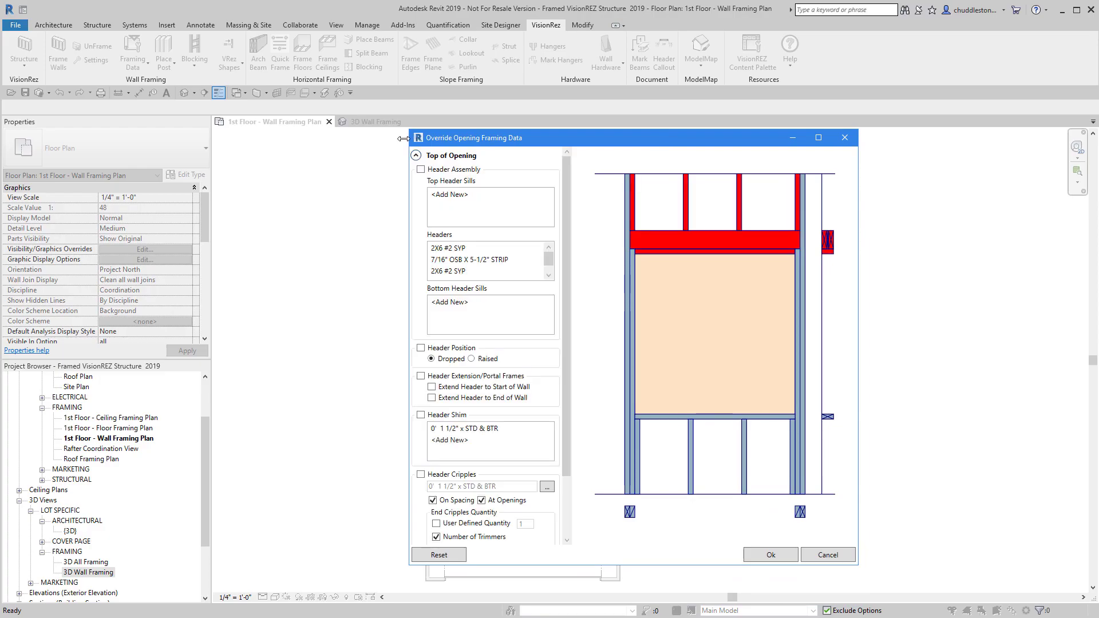
Replace the window's first header member with one 2X10 #2 SYP.
double_click(442, 253)
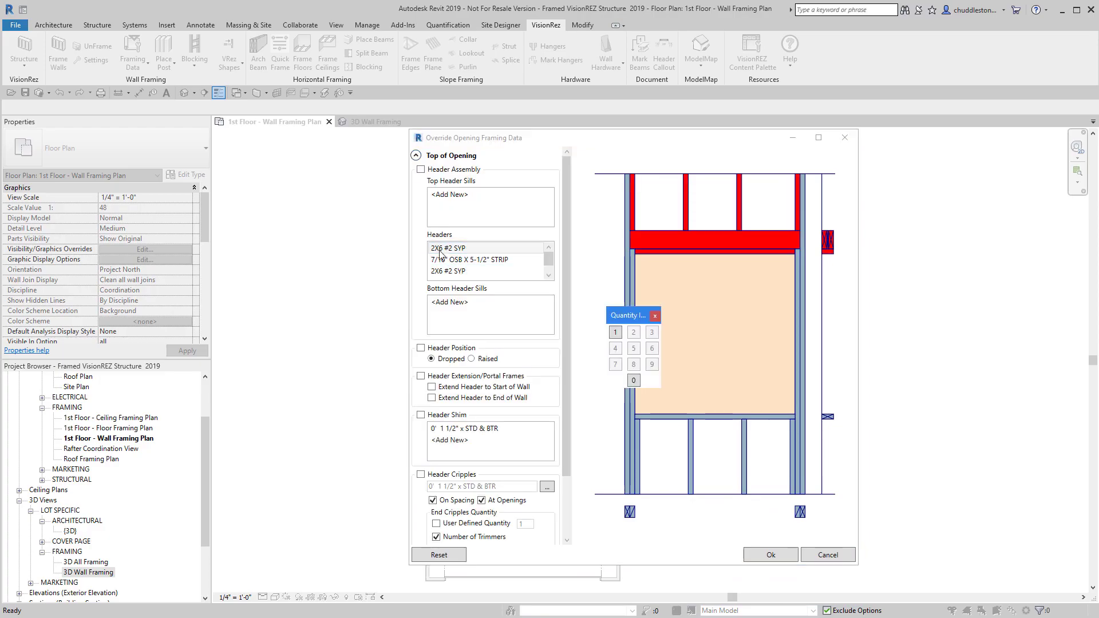
click(615, 333)
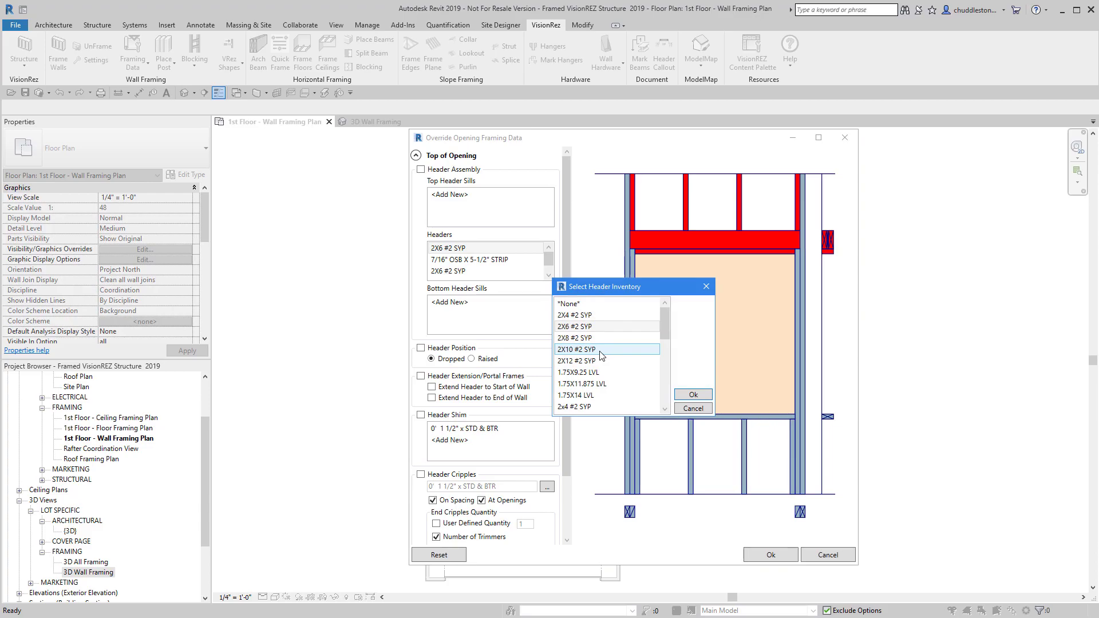
click(592, 350)
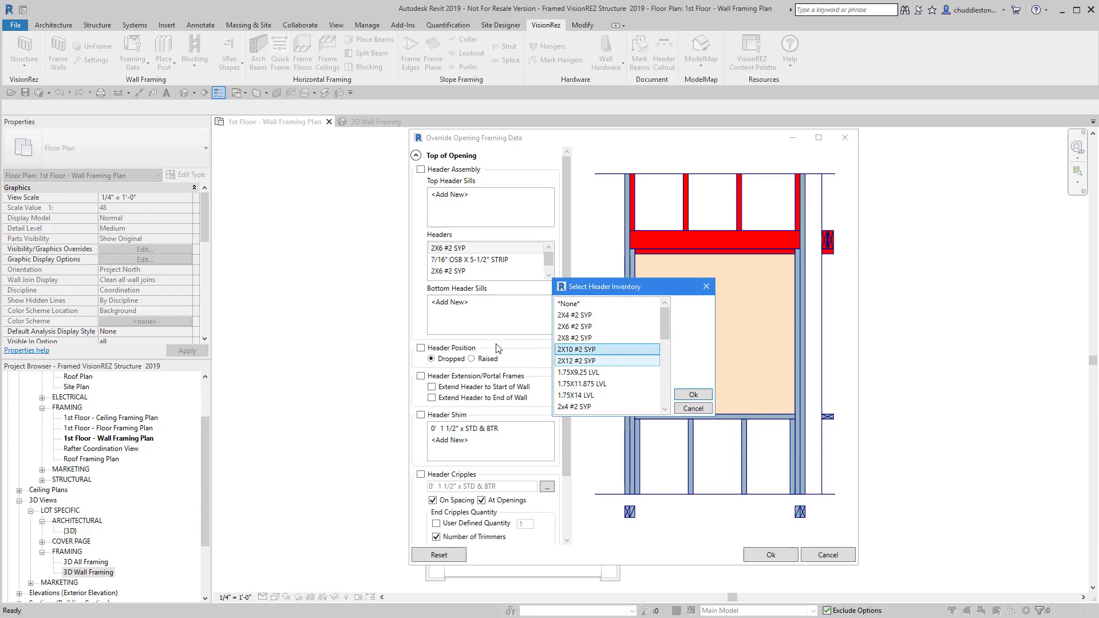
click(693, 395)
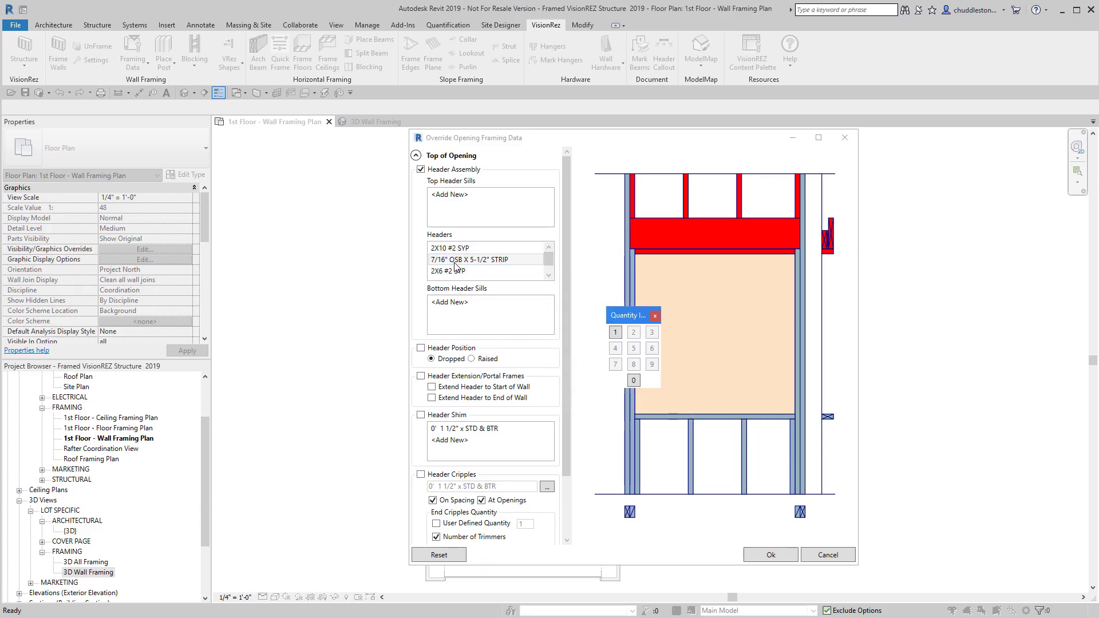
Replace the OSB strip in the window's header with one 7/16" OSB X 9-1/4" STRIP.
click(616, 334)
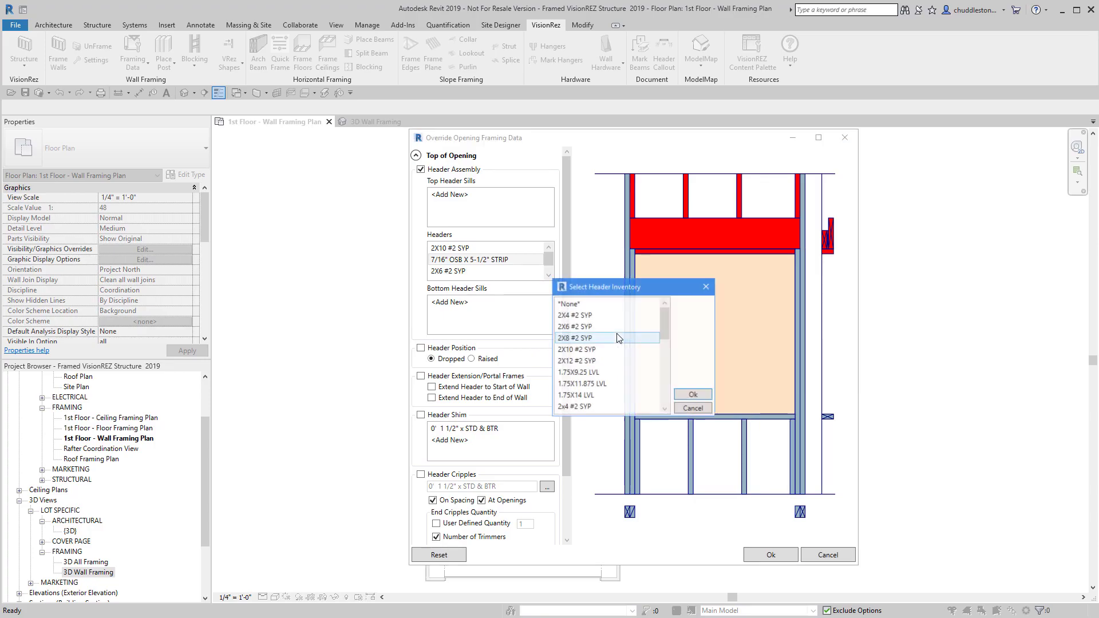
drag(664, 329, 668, 371)
click(608, 396)
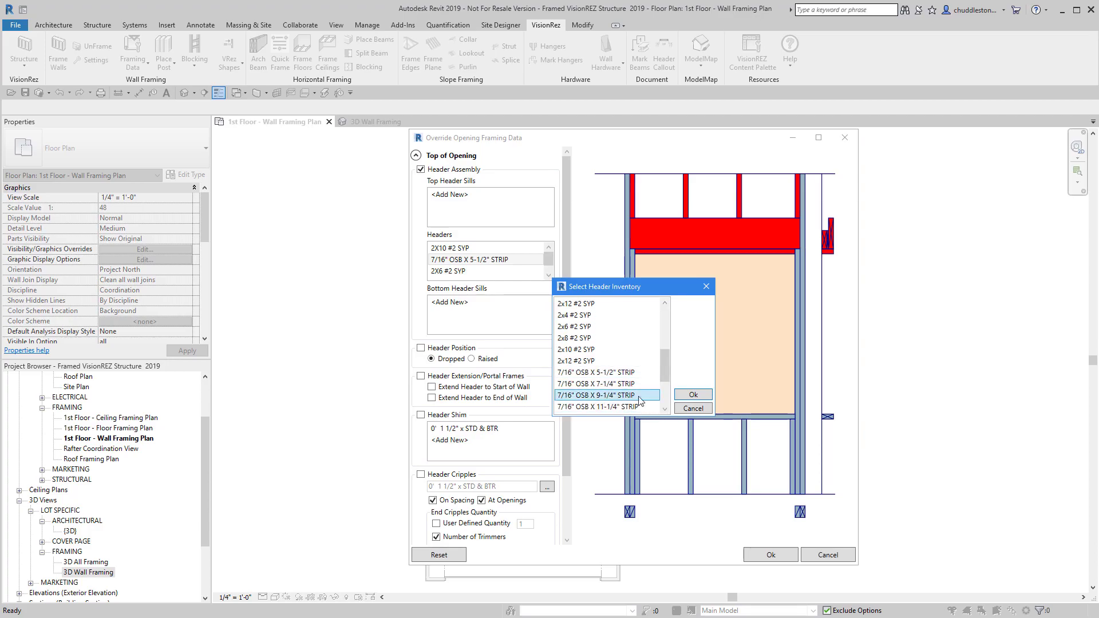
click(688, 397)
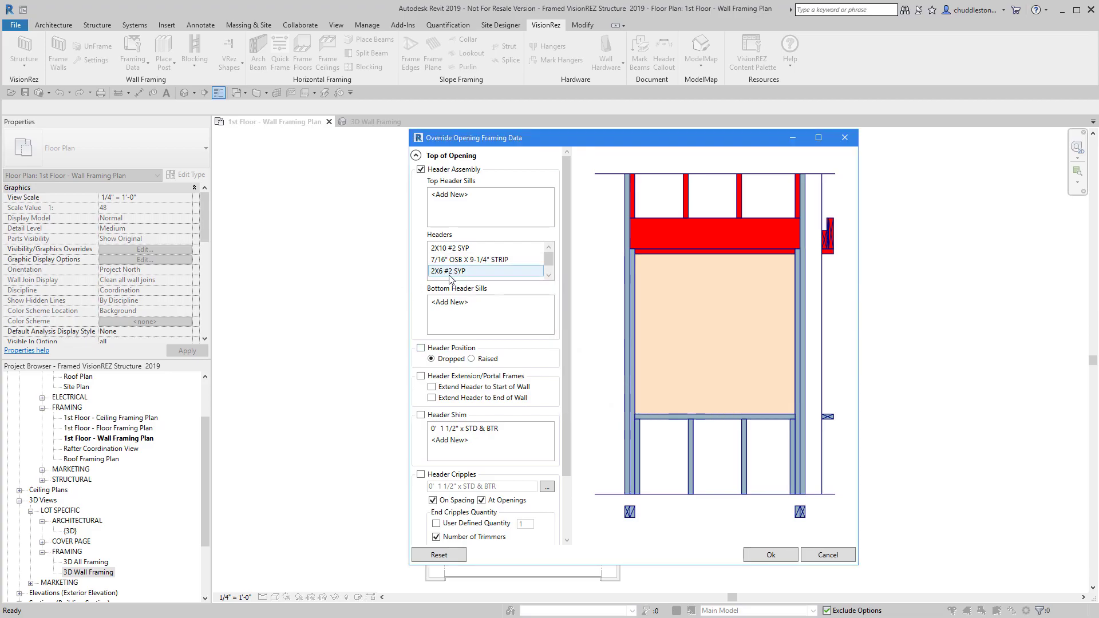
Replace the remaining 2X6 header member with one 2X10 #2 SYP and accept the window's opening overrides.
click(616, 332)
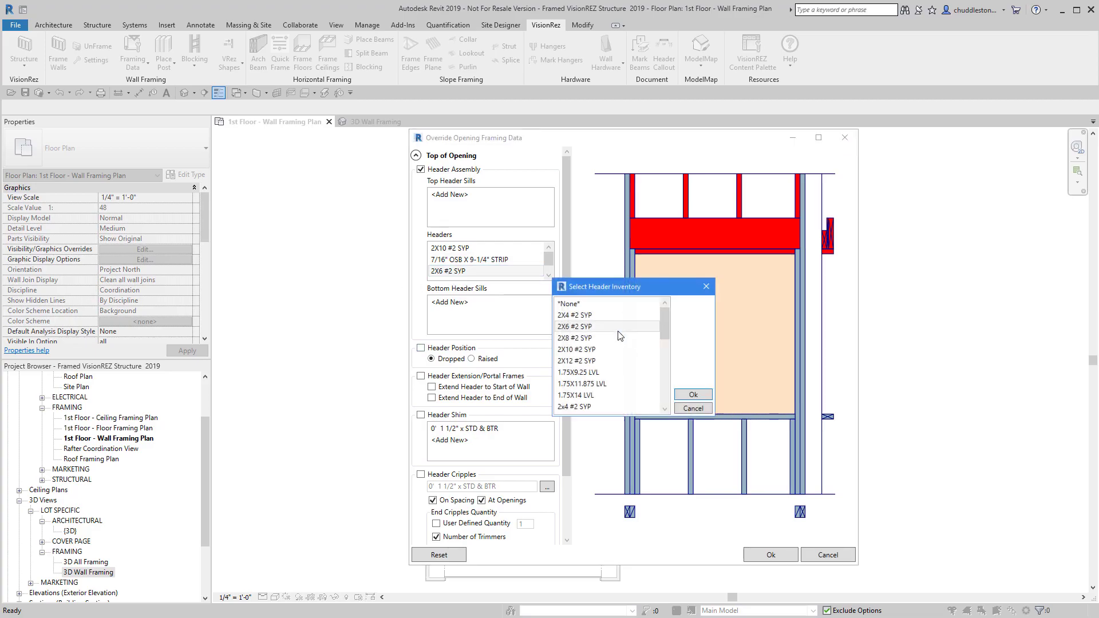
click(574, 350)
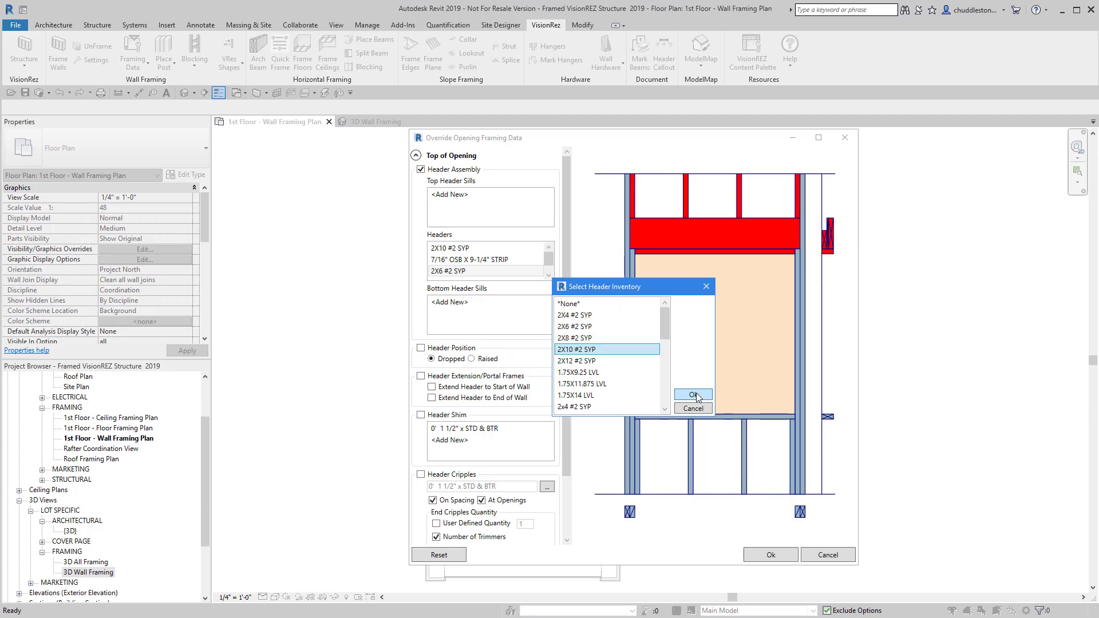
click(696, 396)
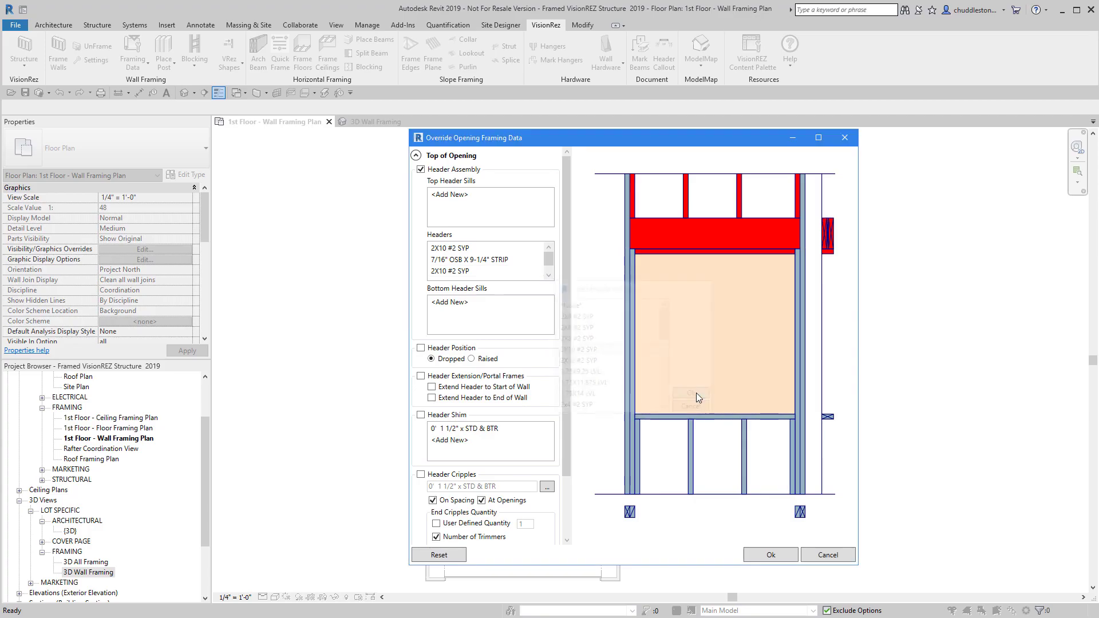
click(767, 556)
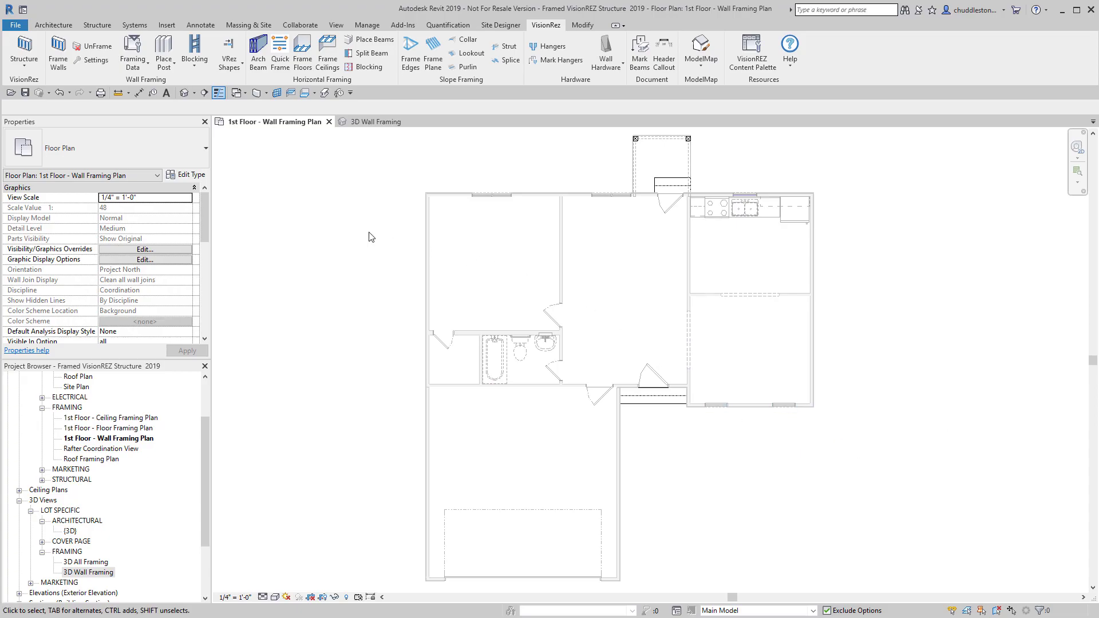
Place an SSSS post on the inner face of the bedroom's outer side wall, using Post Only and Face of Core.
click(171, 64)
click(170, 87)
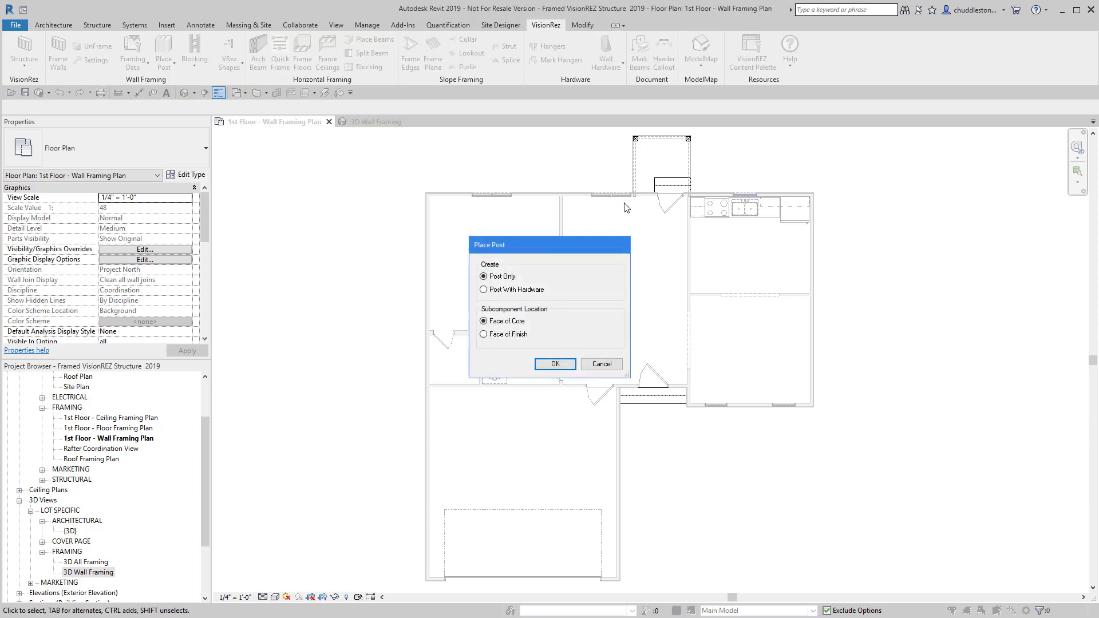
click(547, 363)
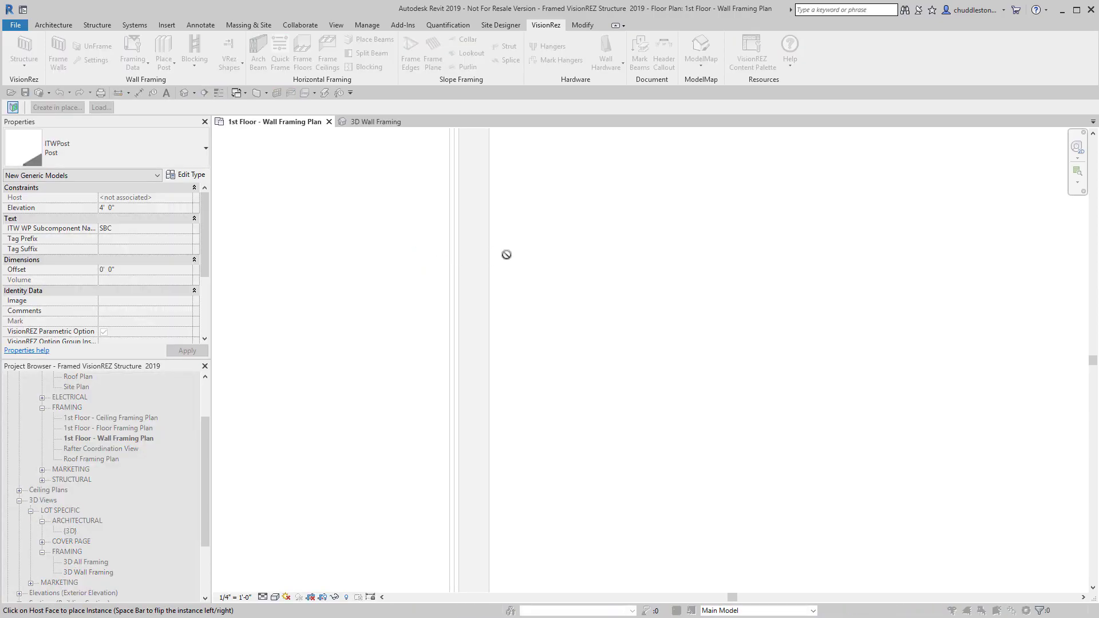
click(492, 254)
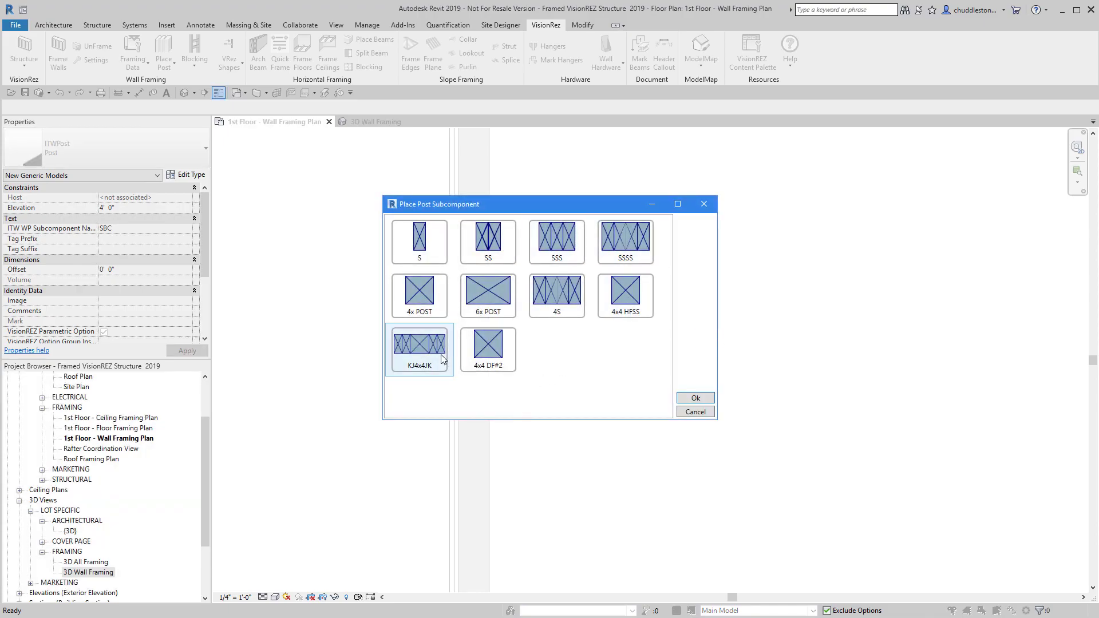
click(416, 347)
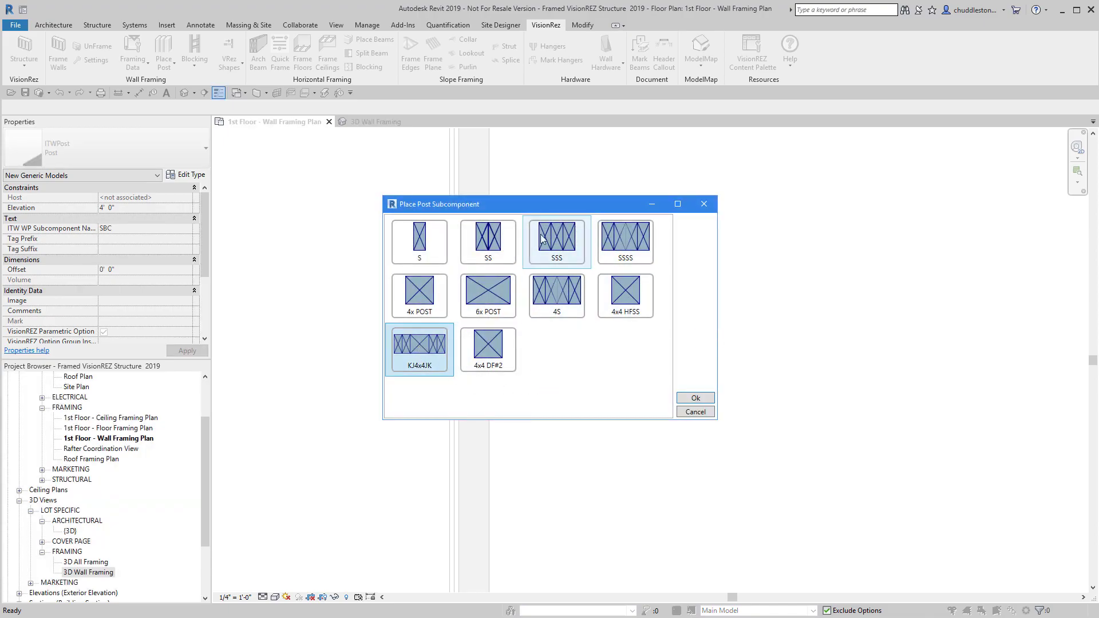
click(572, 241)
click(617, 245)
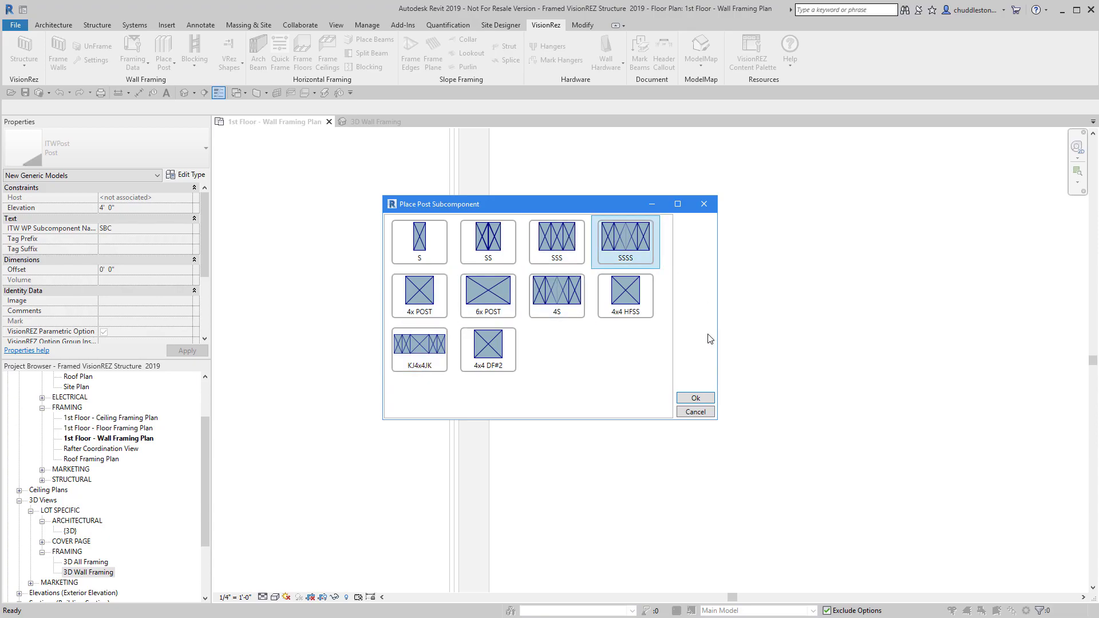
click(695, 399)
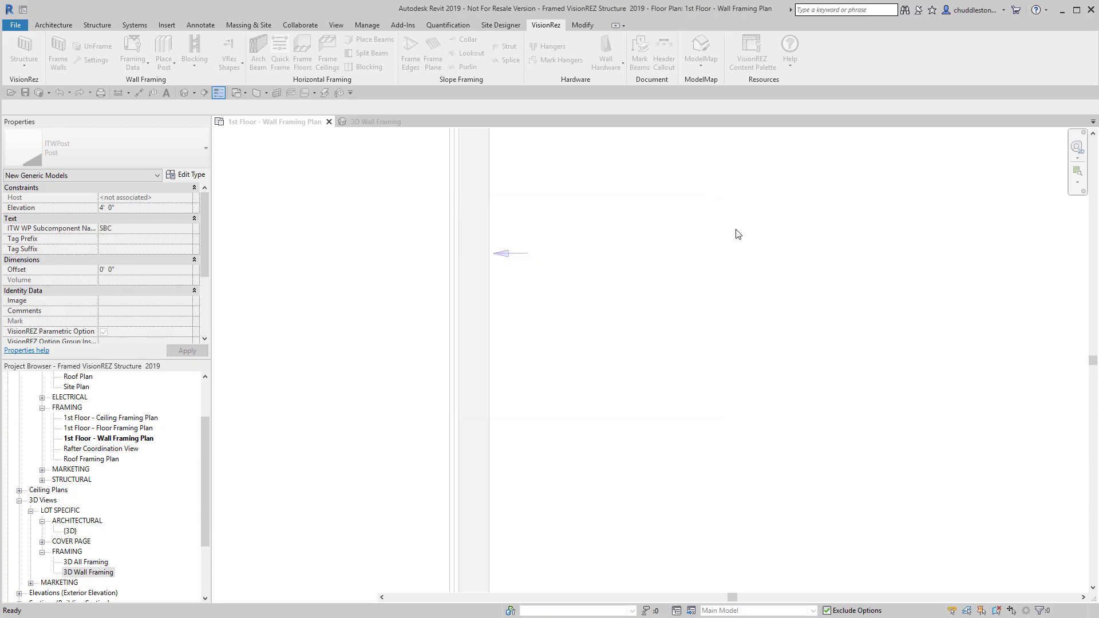
Frame all walls of the house in the 1st Floor wall framing plan.
scroll(461, 302, down, 6)
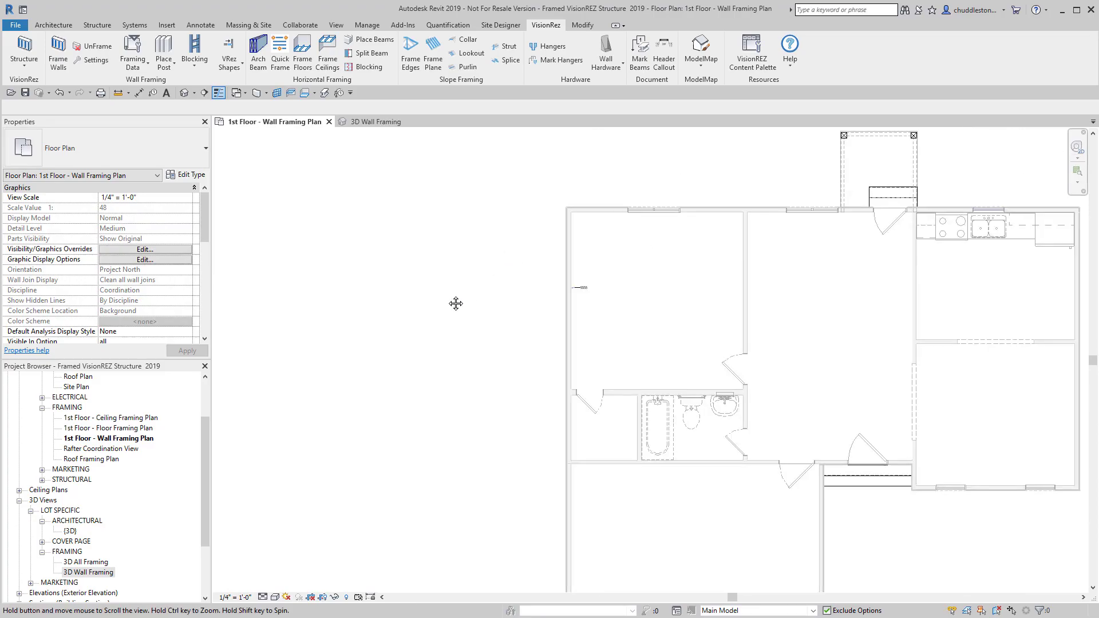
scroll(376, 271, down, 2)
middle_drag(372, 262, 432, 264)
scroll(433, 262, up, 1)
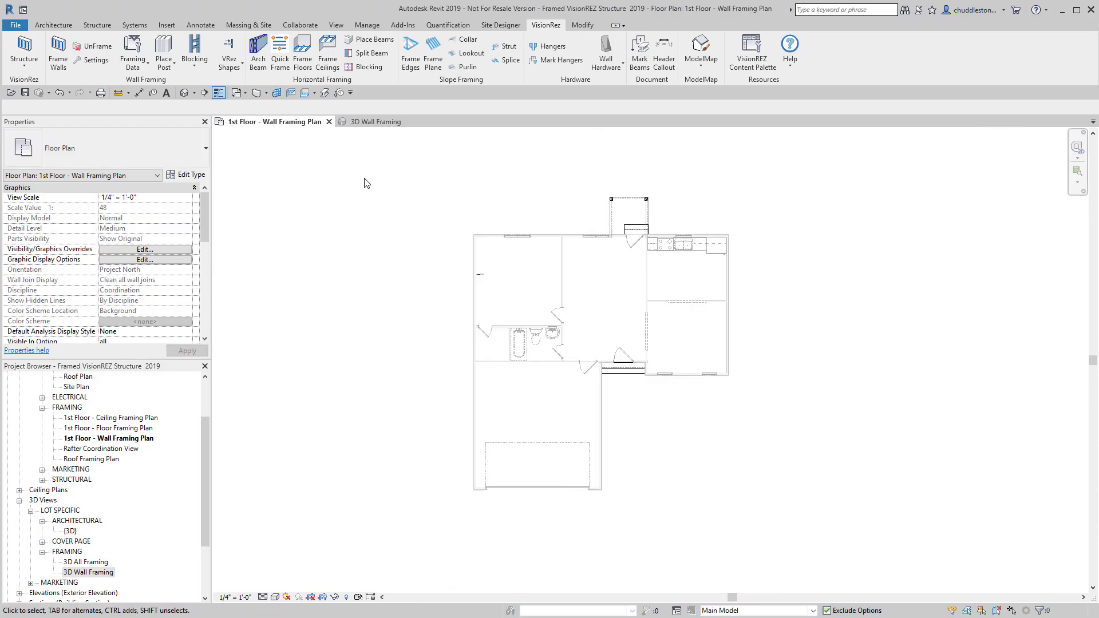
click(58, 54)
drag(420, 166, 797, 521)
click(59, 107)
scroll(630, 300, up, 4)
scroll(593, 273, down, 4)
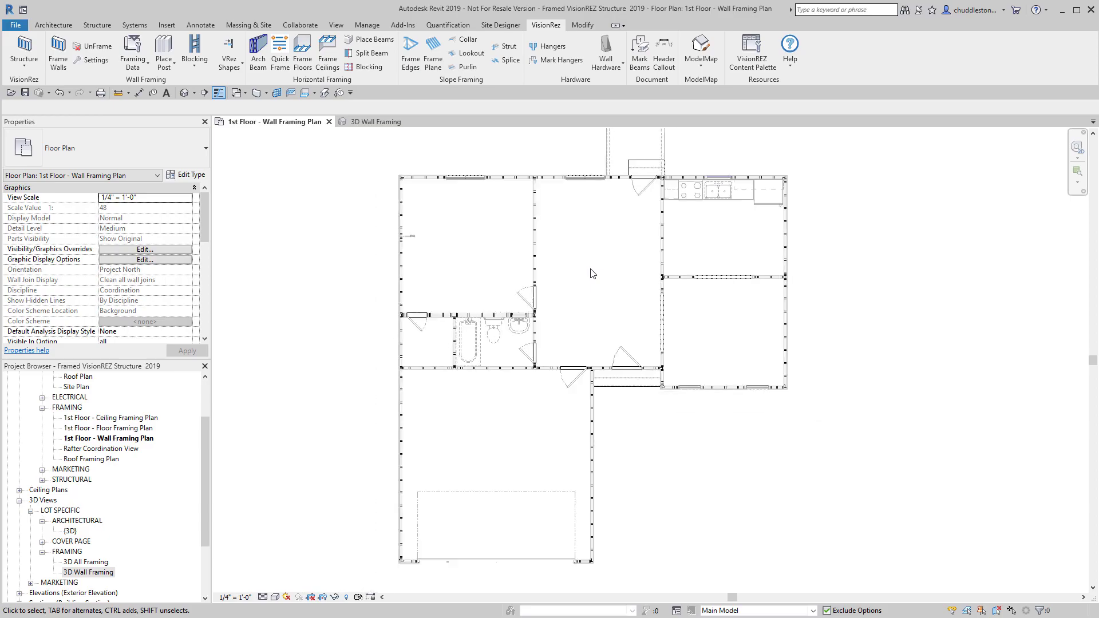
Open the 3D Wall Framing view and examine the placed post in the exterior wall and the rear porch beams.
click(376, 118)
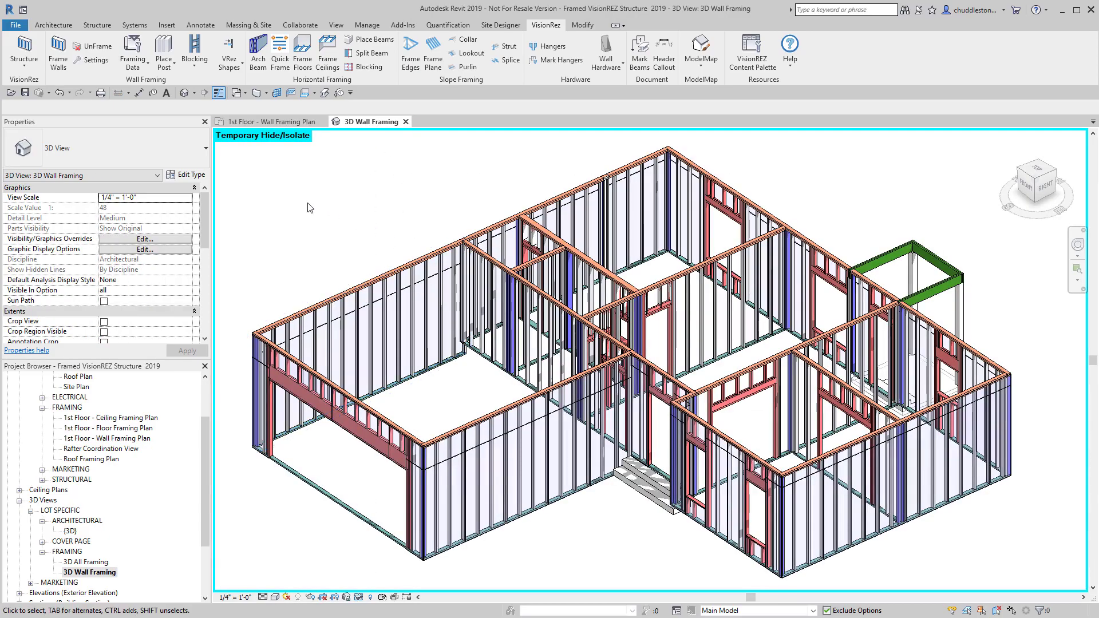
scroll(605, 189, up, 5)
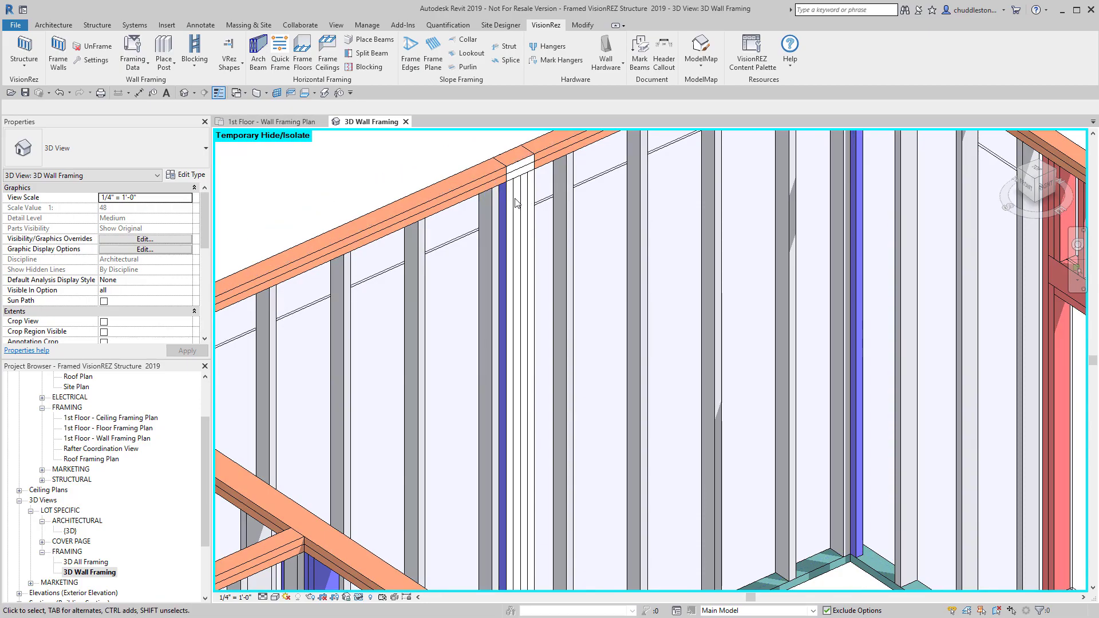
scroll(518, 205, down, 4)
middle_drag(848, 332, 658, 189)
scroll(863, 175, up, 3)
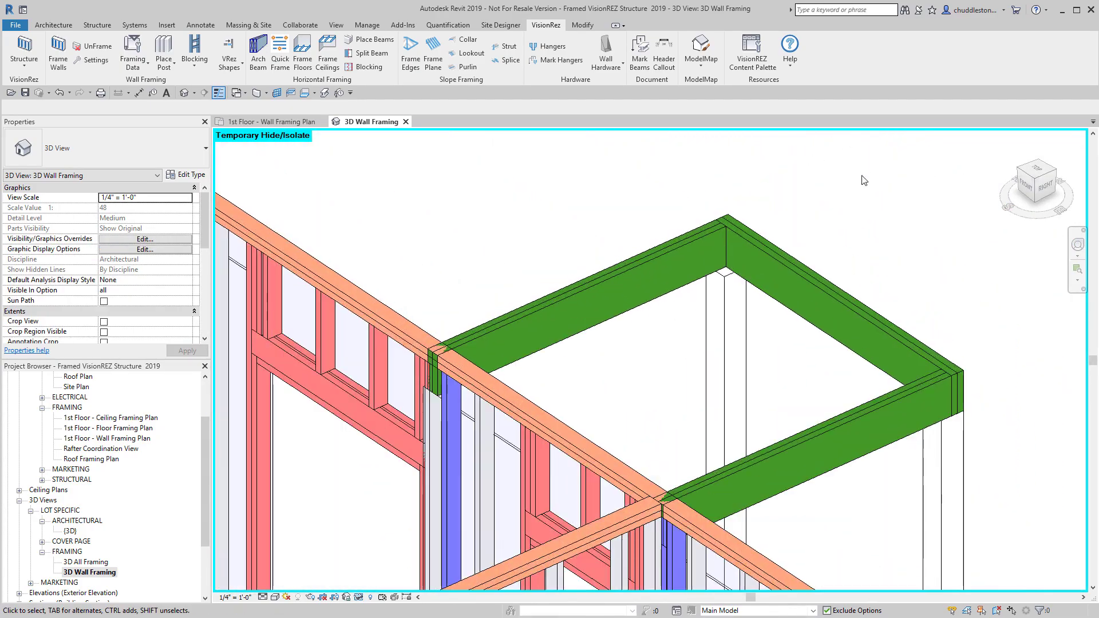
click(827, 424)
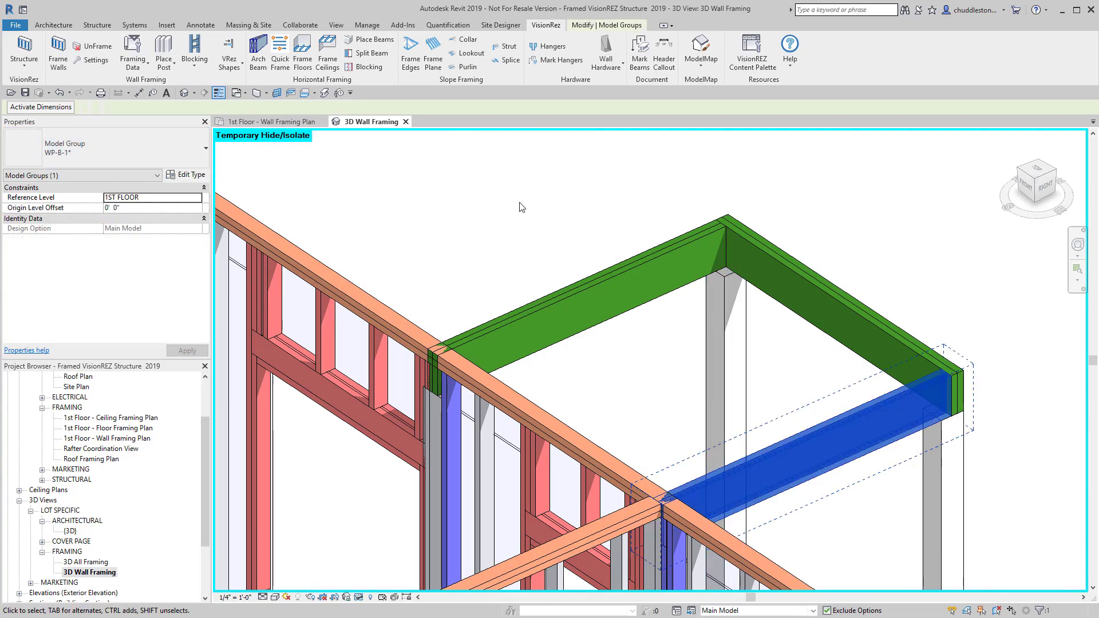
Examine the framing and headers of the two front windows in 3D, including the one with overridden header members.
scroll(761, 194, down, 5)
click(834, 208)
scroll(528, 393, up, 6)
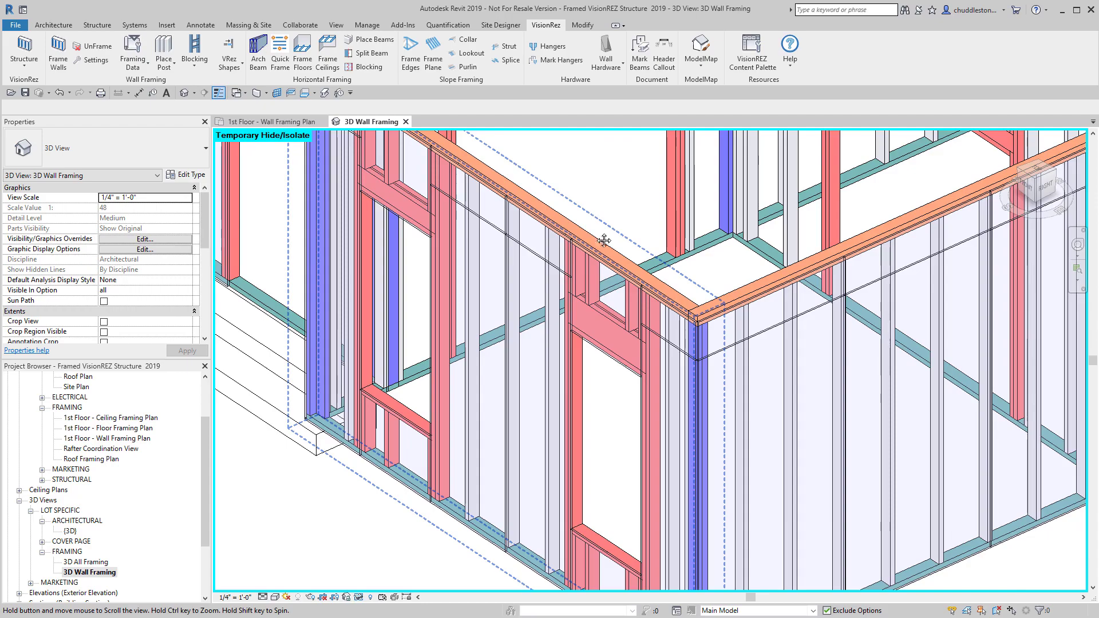
middle_drag(604, 241, 688, 227)
scroll(628, 273, up, 1)
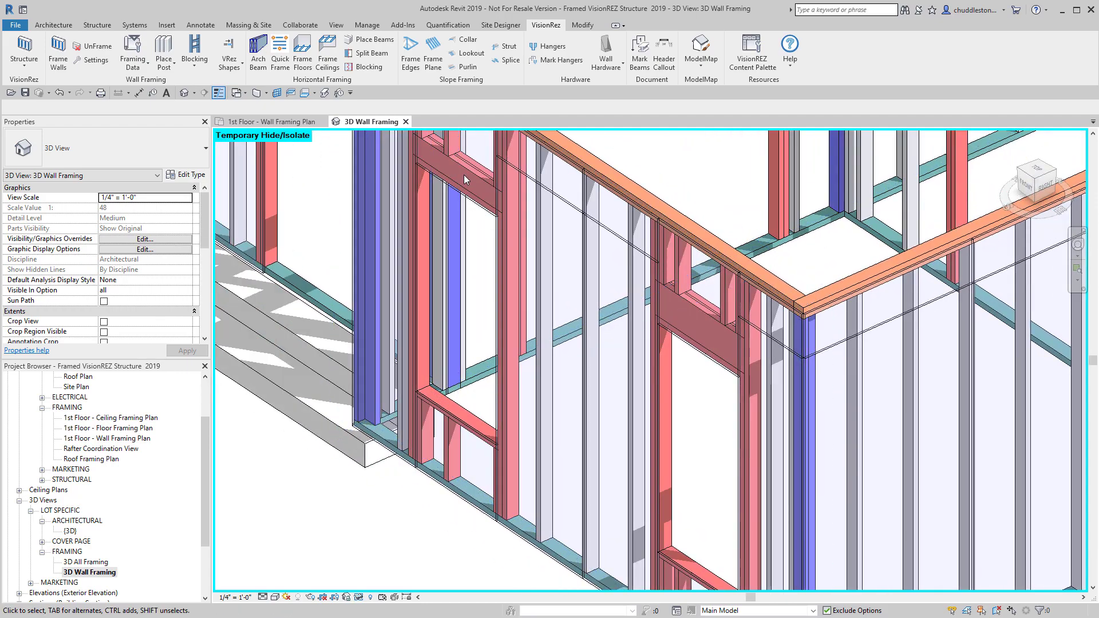
scroll(464, 174, down, 6)
middle_drag(491, 327, 648, 530)
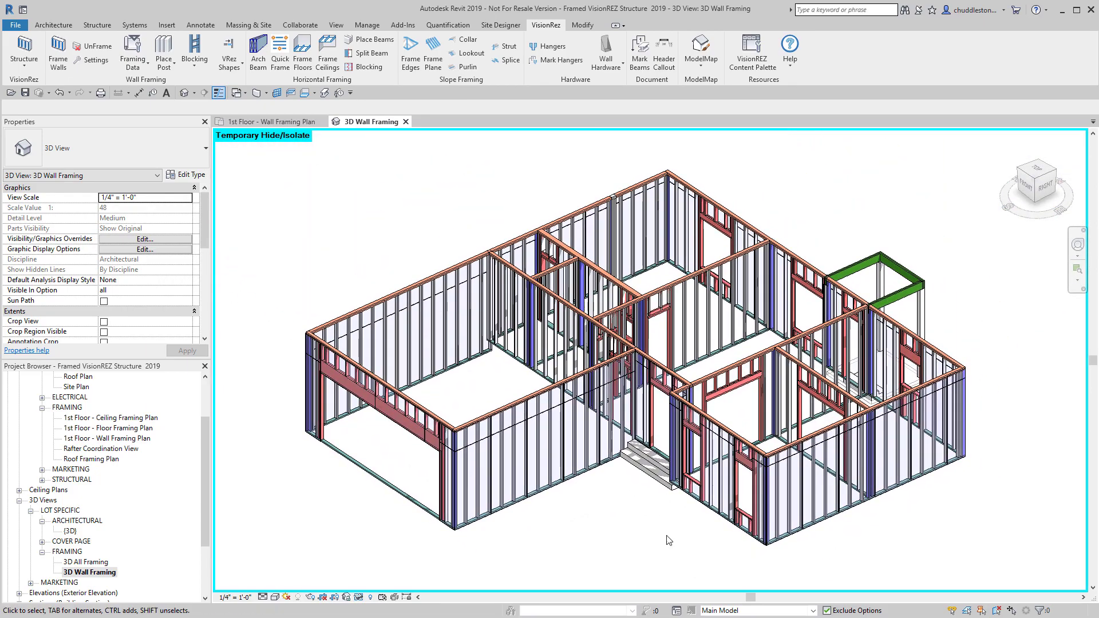